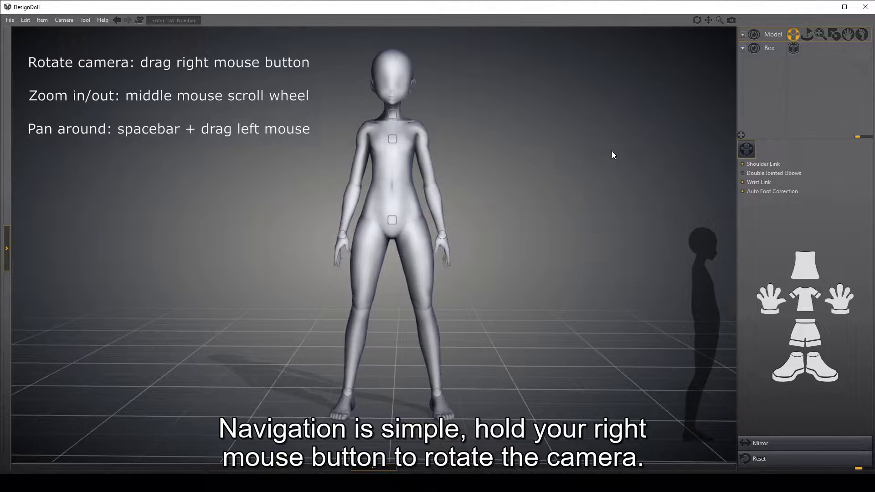
Step: Examine the character in the viewport by rotating, zooming and panning the camera
{"action": "mouse_move", "coordinate": [611, 141]}
{"action": "right_mouse_down"}
{"action": "mouse_move", "coordinate": [567, 158]}
{"action": "mouse_move", "coordinate": [408, 164]}
{"action": "mouse_move", "coordinate": [506, 169]}
{"action": "mouse_move", "coordinate": [741, 134]}
{"action": "mouse_move", "coordinate": [603, 145]}
{"action": "right_mouse_up"}
{"action": "scroll", "coordinate": [542, 137], "scroll_direction": "down", "scroll_amount": 5}
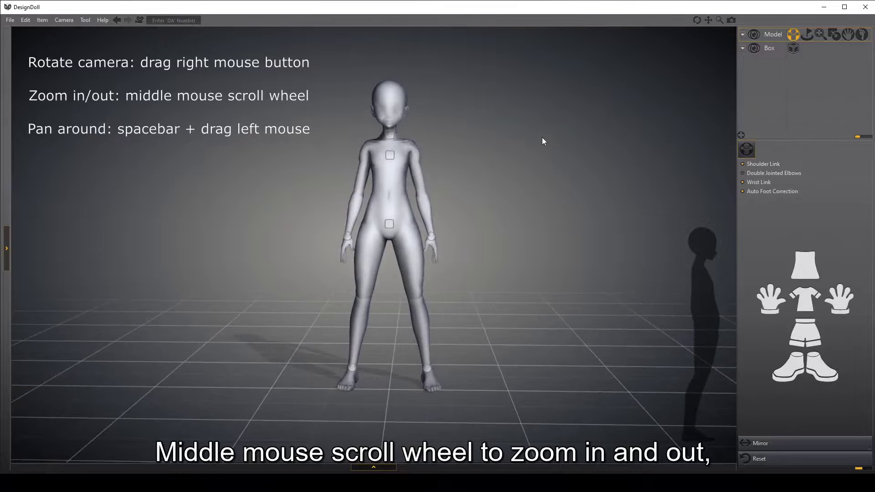
{"action": "scroll", "coordinate": [542, 137], "scroll_direction": "up", "scroll_amount": 5}
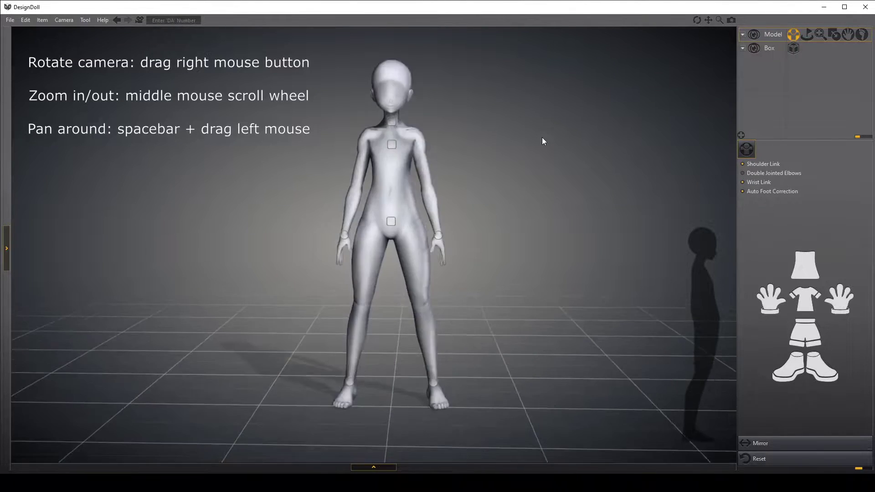
{"action": "scroll", "coordinate": [542, 138], "scroll_direction": "up", "scroll_amount": 2}
{"action": "scroll", "coordinate": [543, 137], "scroll_direction": "down", "scroll_amount": 3}
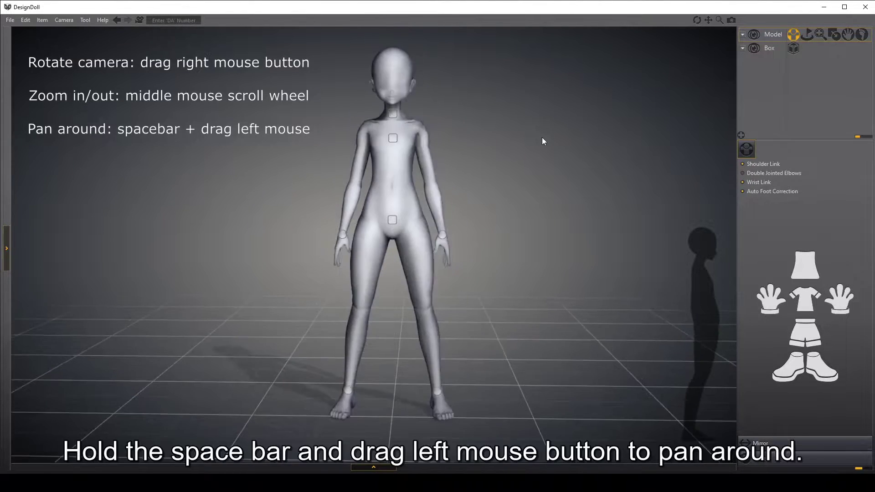
{"action": "mouse_move", "coordinate": [492, 158]}
{"action": "left_mouse_down"}
{"action": "mouse_move", "coordinate": [475, 173]}
{"action": "mouse_move", "coordinate": [549, 152]}
{"action": "mouse_move", "coordinate": [511, 174]}
{"action": "mouse_move", "coordinate": [527, 122]}
{"action": "mouse_move", "coordinate": [410, 193]}
{"action": "mouse_move", "coordinate": [493, 176]}
{"action": "left_mouse_up"}
{"action": "right_click_drag", "start_coordinate": [530, 173], "coordinate": [622, 190]}
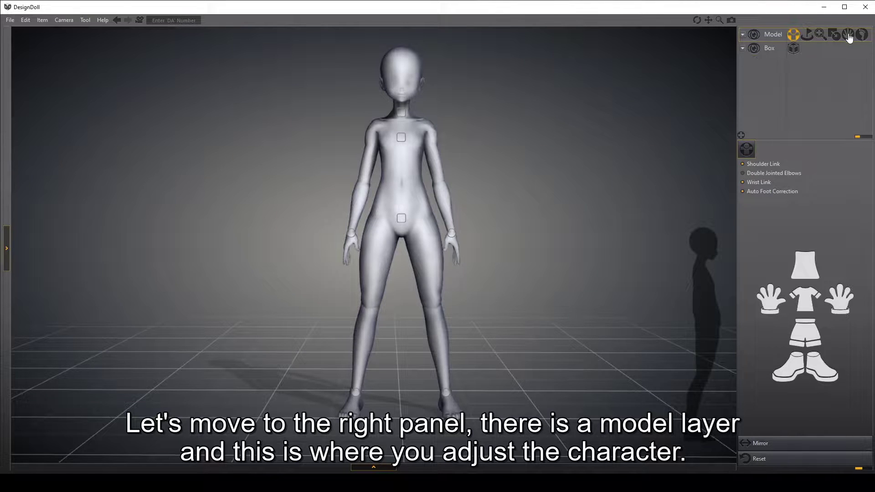
Step: Try hiding and showing the character on the Model layer twice
{"action": "left_click", "coordinate": [757, 37]}
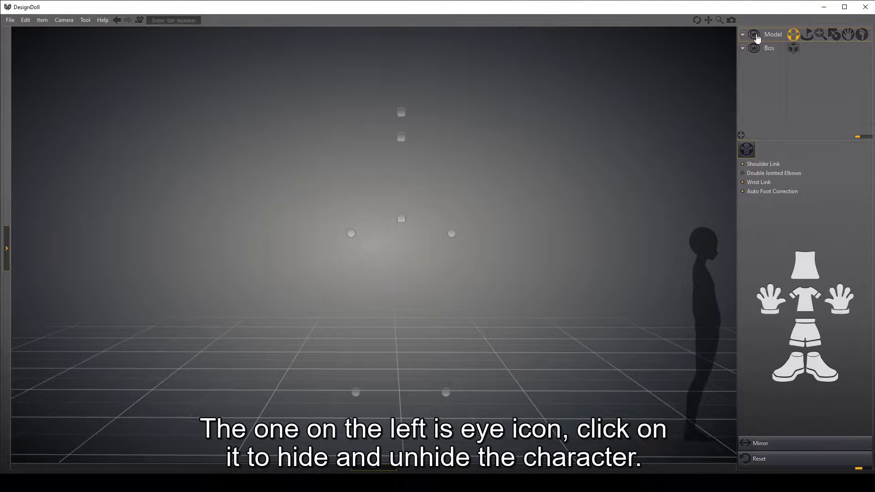
{"action": "left_click", "coordinate": [756, 37]}
{"action": "left_click", "coordinate": [756, 36]}
{"action": "left_click", "coordinate": [757, 37]}
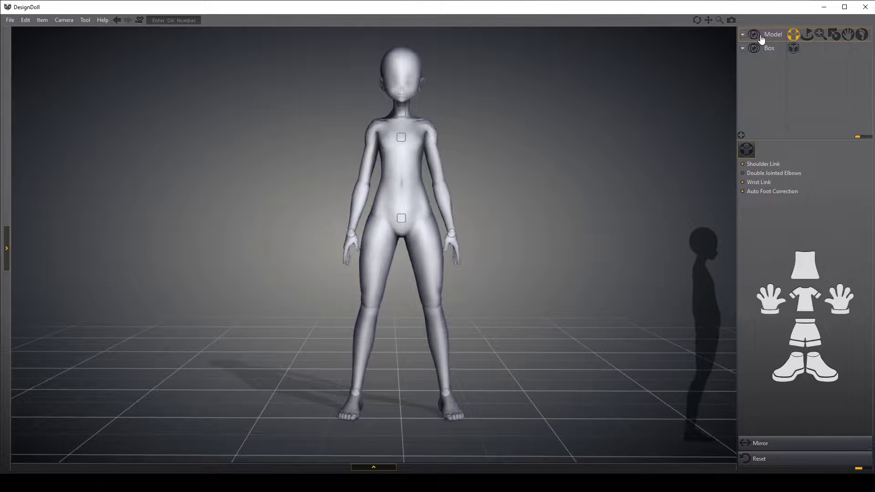
Step: Try moving and rotating the whole character with the coloured transform handles
{"action": "mouse_move", "coordinate": [794, 38]}
{"action": "left_click", "coordinate": [805, 38]}
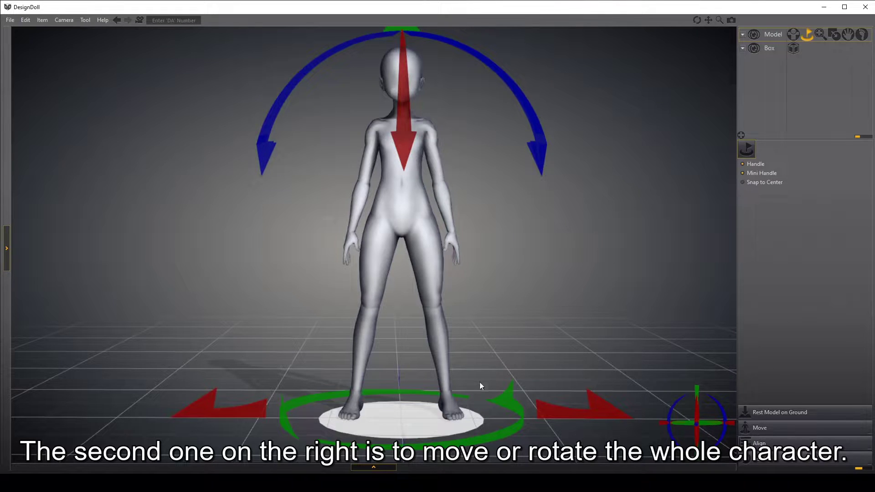
{"action": "left_click_drag", "start_coordinate": [509, 404], "coordinate": [547, 416]}
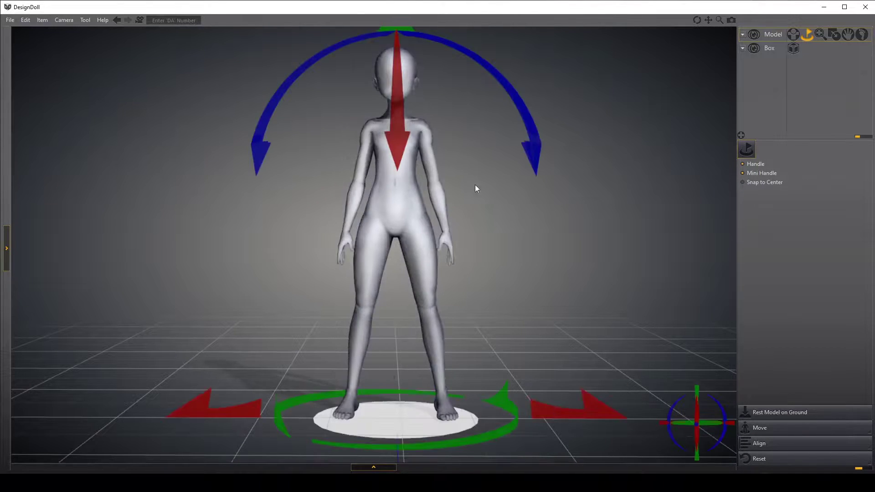
{"action": "mouse_move", "coordinate": [414, 109]}
{"action": "left_mouse_down"}
{"action": "mouse_move", "coordinate": [387, 144]}
{"action": "mouse_move", "coordinate": [384, 105]}
{"action": "mouse_move", "coordinate": [393, 136]}
{"action": "mouse_move", "coordinate": [401, 120]}
{"action": "left_mouse_up"}
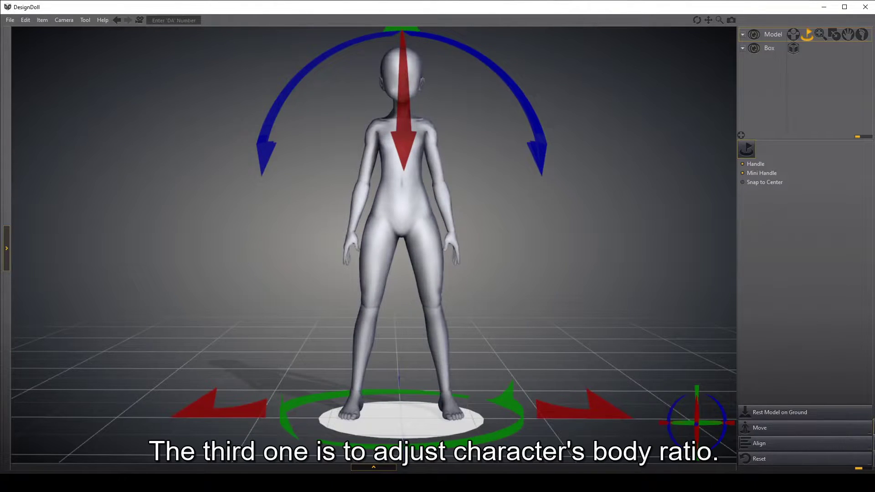
Step: Adjust the head and torso proportions in body ratio mode with their black control points
{"action": "left_click", "coordinate": [820, 35]}
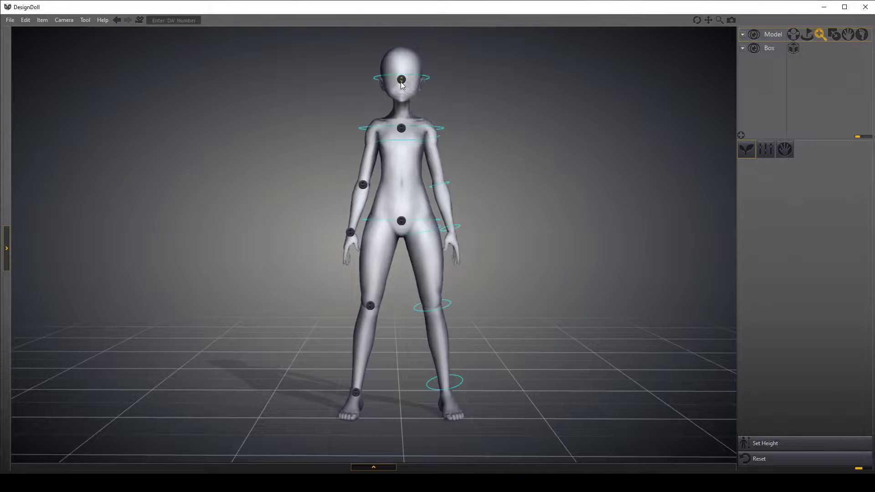
{"action": "left_click_drag", "start_coordinate": [401, 81], "coordinate": [406, 39]}
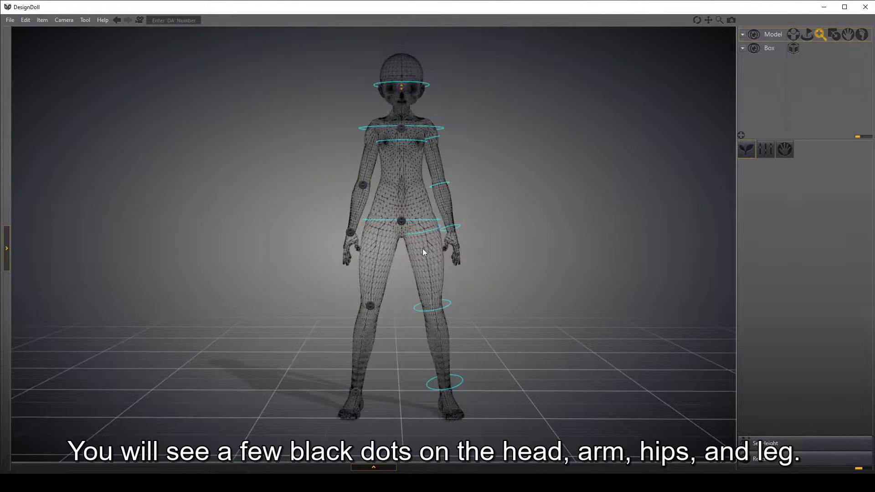
{"action": "left_click_drag", "start_coordinate": [420, 89], "coordinate": [419, 89]}
{"action": "mouse_move", "coordinate": [401, 128]}
{"action": "left_mouse_down"}
{"action": "mouse_move", "coordinate": [400, 81]}
{"action": "mouse_move", "coordinate": [420, 295]}
{"action": "mouse_move", "coordinate": [414, 105]}
{"action": "mouse_move", "coordinate": [421, 207]}
{"action": "mouse_move", "coordinate": [416, 227]}
{"action": "mouse_move", "coordinate": [398, 139]}
{"action": "mouse_move", "coordinate": [398, 267]}
{"action": "mouse_move", "coordinate": [408, 252]}
{"action": "left_mouse_up"}
Step: Slightly shorten the legs at the knee and ankle points, and the arms at the wrist and elbow points
{"action": "left_click_drag", "start_coordinate": [371, 305], "coordinate": [376, 328]}
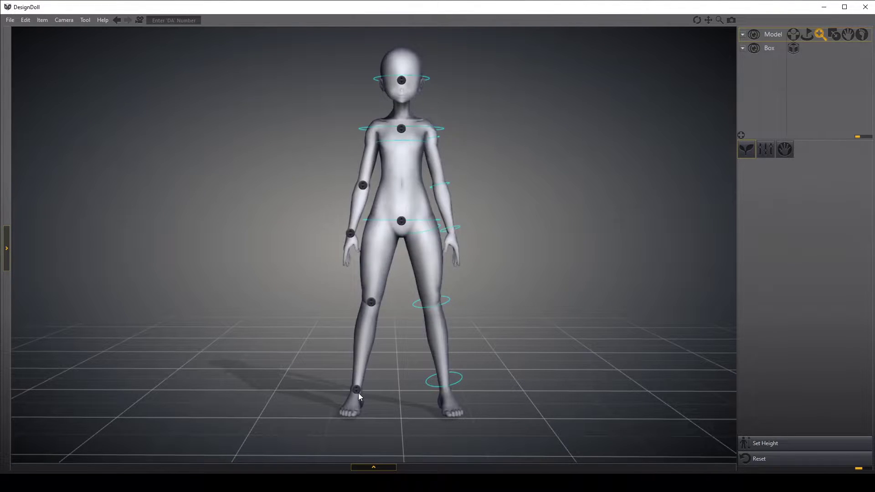
{"action": "left_click_drag", "start_coordinate": [357, 390], "coordinate": [378, 359]}
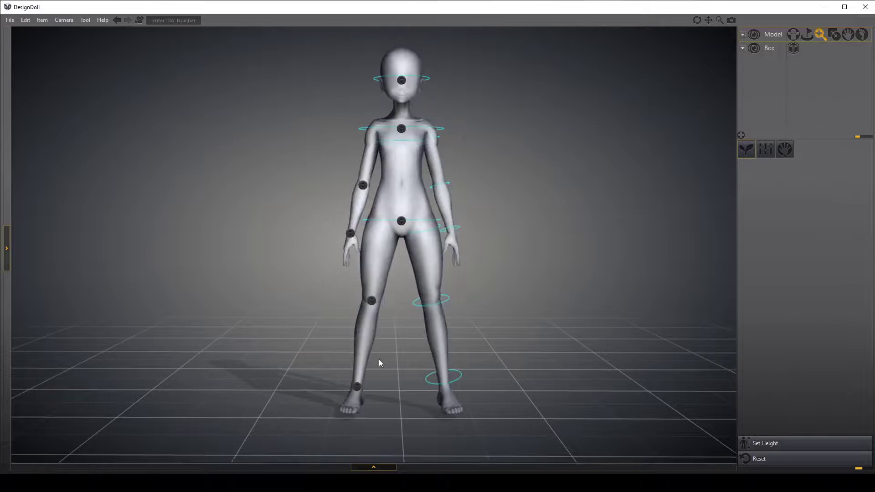
{"action": "left_click_drag", "start_coordinate": [347, 235], "coordinate": [337, 300]}
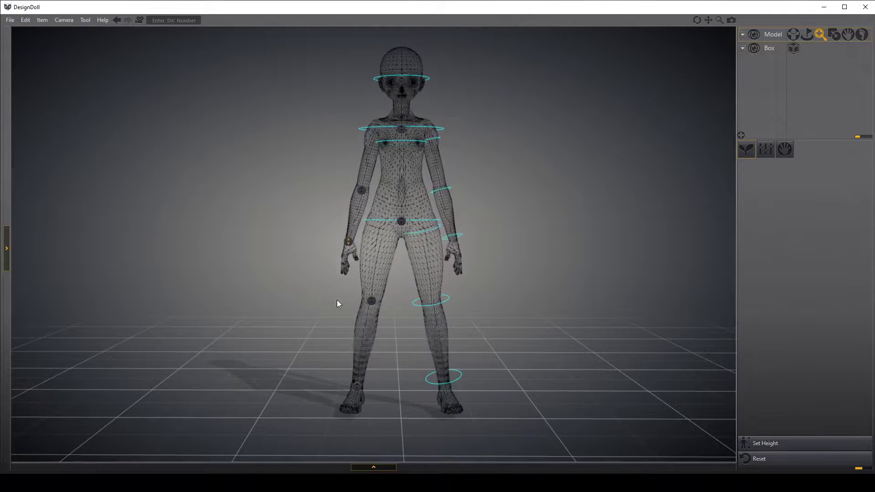
{"action": "left_click_drag", "start_coordinate": [344, 203], "coordinate": [371, 134]}
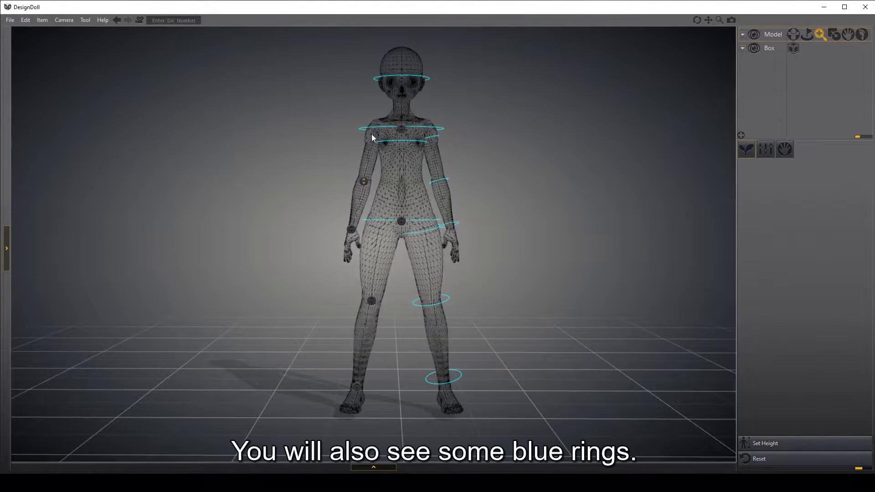
{"action": "left_click_drag", "start_coordinate": [374, 177], "coordinate": [375, 177]}
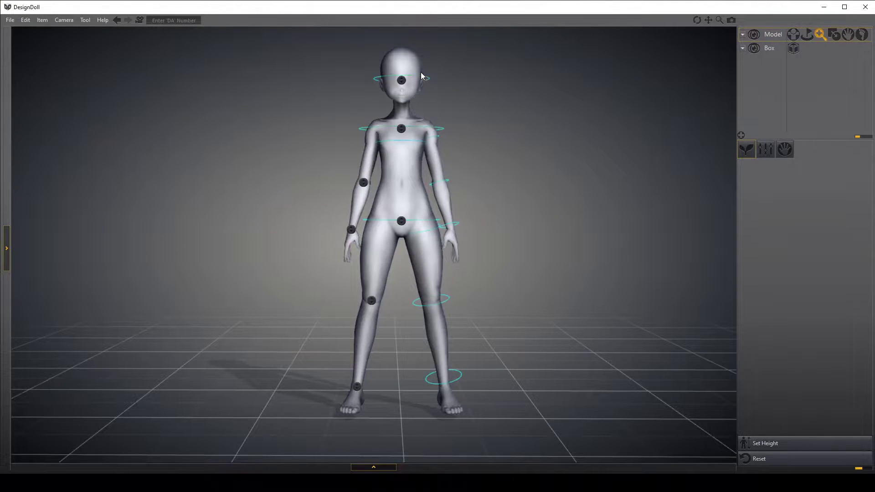
Step: Adjust the thickness of the head and upper body with their blue rings
{"action": "left_click_drag", "start_coordinate": [421, 77], "coordinate": [484, 84]}
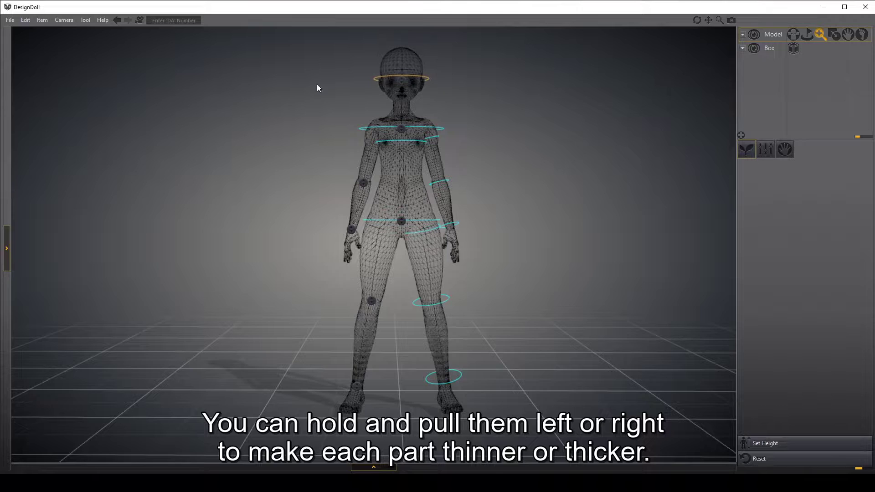
{"action": "left_click_drag", "start_coordinate": [543, 97], "coordinate": [542, 95]}
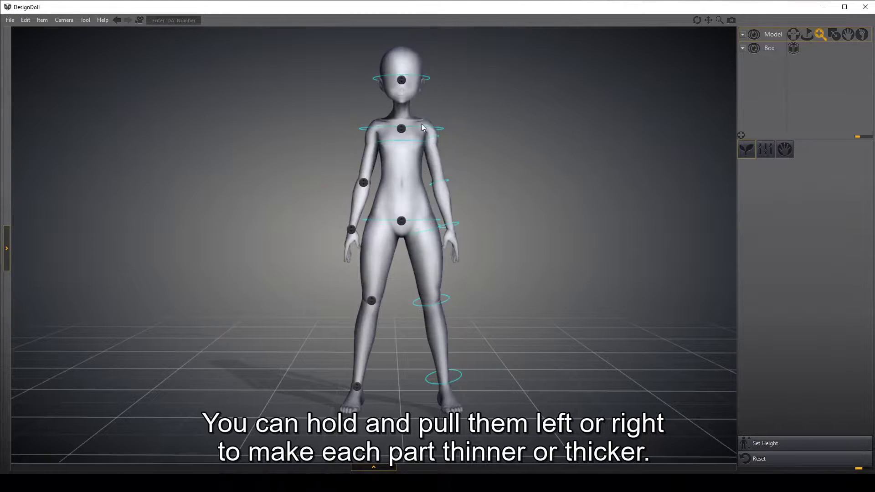
{"action": "mouse_move", "coordinate": [420, 125]}
{"action": "left_mouse_down"}
{"action": "mouse_move", "coordinate": [673, 124]}
{"action": "mouse_move", "coordinate": [219, 137]}
{"action": "mouse_move", "coordinate": [666, 137]}
{"action": "mouse_move", "coordinate": [445, 146]}
{"action": "mouse_move", "coordinate": [422, 158]}
{"action": "mouse_move", "coordinate": [465, 143]}
{"action": "mouse_move", "coordinate": [539, 148]}
{"action": "mouse_move", "coordinate": [355, 149]}
{"action": "left_mouse_up"}
{"action": "mouse_move", "coordinate": [452, 151]}
{"action": "left_mouse_down"}
{"action": "mouse_move", "coordinate": [391, 202]}
{"action": "mouse_move", "coordinate": [514, 221]}
{"action": "mouse_move", "coordinate": [425, 220]}
{"action": "mouse_move", "coordinate": [442, 217]}
{"action": "left_mouse_up"}
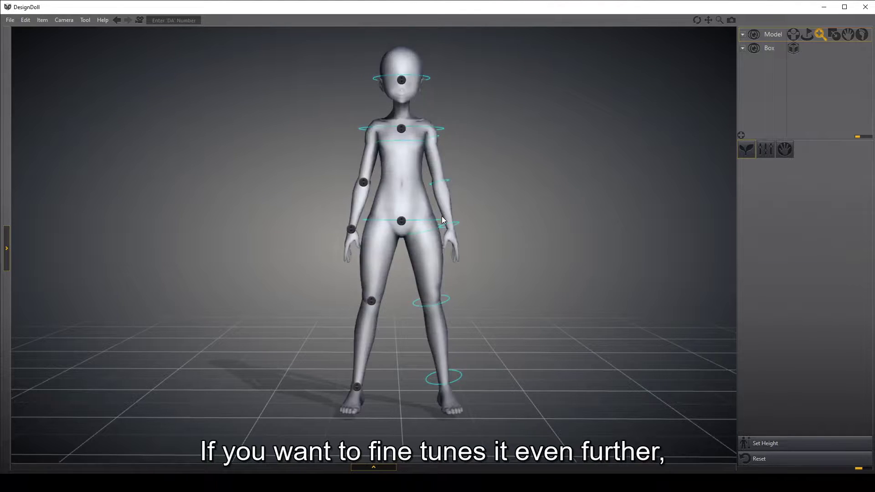
Step: In detail adjustment mode, set the chest bone thickness to about X 0.76(1.05), Y 0.72(1.01), and the thigh bone's to about 1.11(0.76) on both axes
{"action": "left_click", "coordinate": [767, 151]}
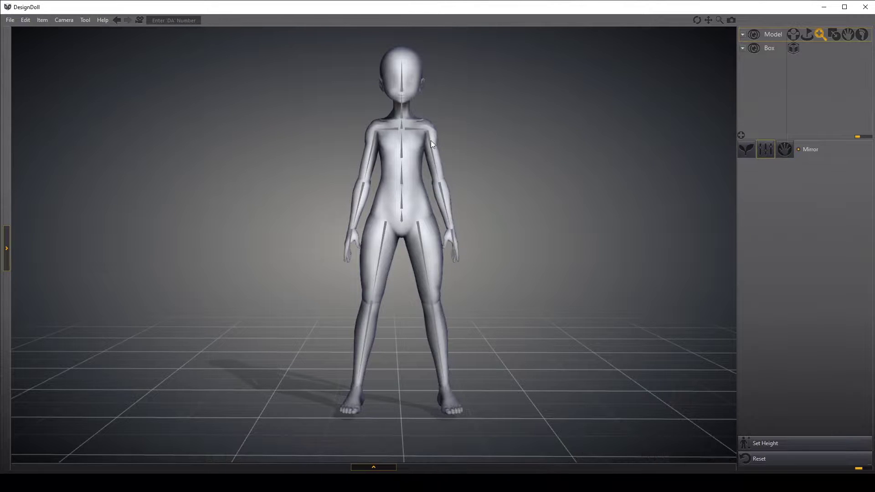
{"action": "left_click", "coordinate": [403, 154]}
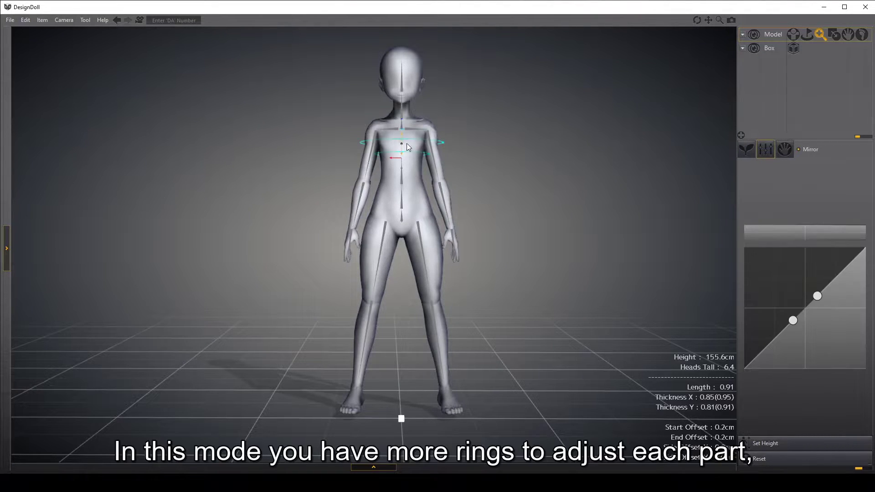
{"action": "mouse_move", "coordinate": [412, 144]}
{"action": "left_mouse_down"}
{"action": "mouse_move", "coordinate": [480, 141]}
{"action": "mouse_move", "coordinate": [358, 147]}
{"action": "mouse_move", "coordinate": [541, 160]}
{"action": "mouse_move", "coordinate": [360, 163]}
{"action": "mouse_move", "coordinate": [405, 178]}
{"action": "left_mouse_up"}
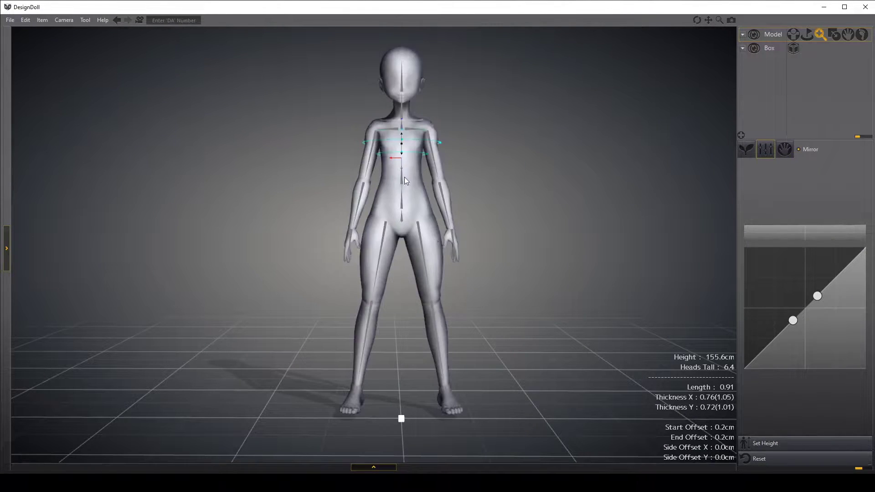
{"action": "left_click", "coordinate": [420, 234]}
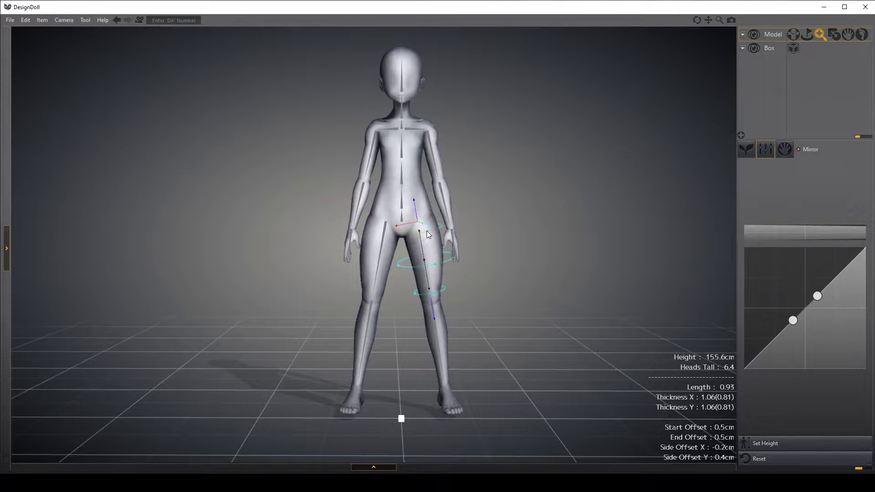
{"action": "mouse_move", "coordinate": [428, 233]}
{"action": "left_mouse_down"}
{"action": "mouse_move", "coordinate": [521, 220]}
{"action": "mouse_move", "coordinate": [417, 240]}
{"action": "mouse_move", "coordinate": [444, 238]}
{"action": "mouse_move", "coordinate": [442, 263]}
{"action": "left_mouse_up"}
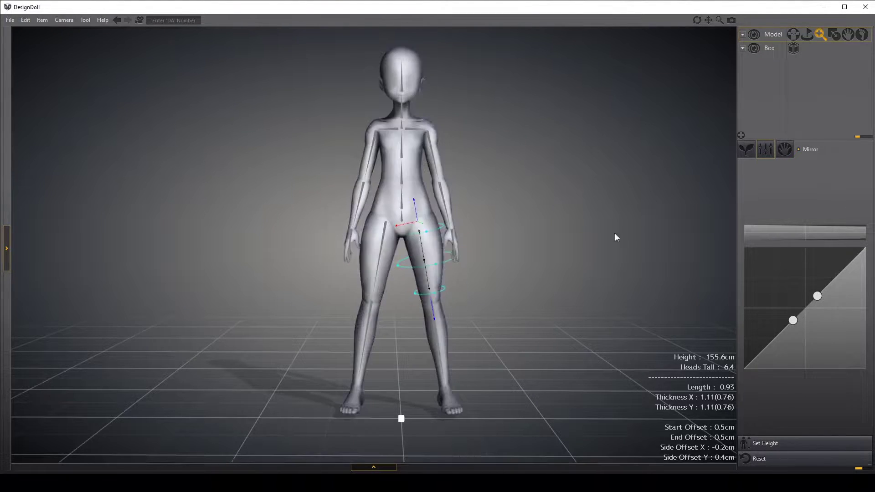
Step: In hand adjustment mode, raise Thumb Length to its maximum and slightly reduce Index Finger Length
{"action": "left_click", "coordinate": [785, 150]}
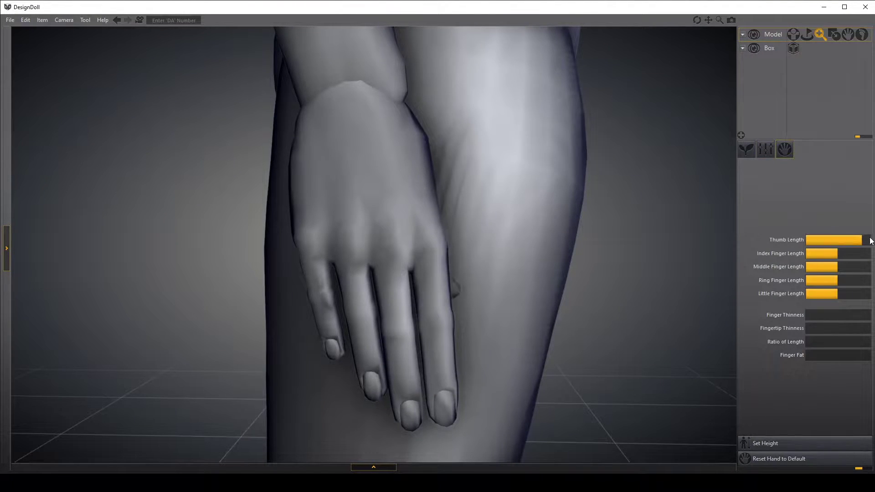
{"action": "mouse_move", "coordinate": [835, 253]}
{"action": "left_mouse_down"}
{"action": "mouse_move", "coordinate": [810, 253]}
{"action": "mouse_move", "coordinate": [844, 254]}
{"action": "mouse_move", "coordinate": [832, 260]}
{"action": "left_mouse_up"}
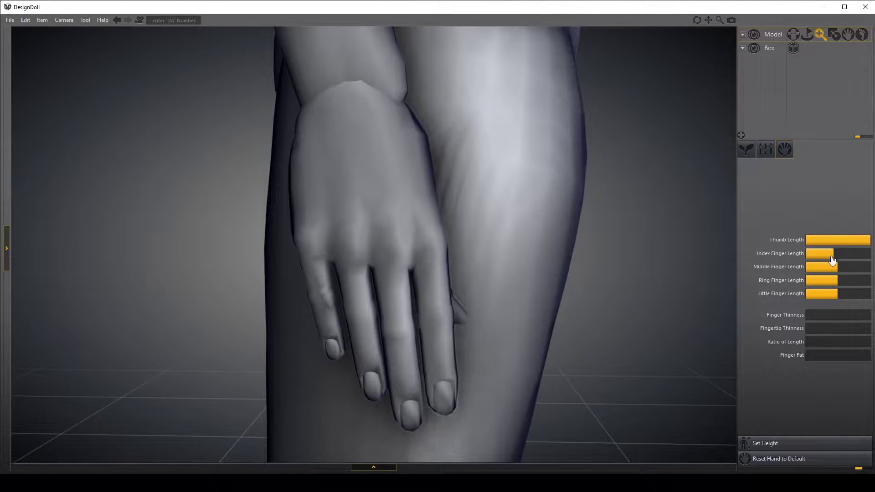
Step: Try blending several head shape presets into the character at different intensities
{"action": "left_click", "coordinate": [832, 39]}
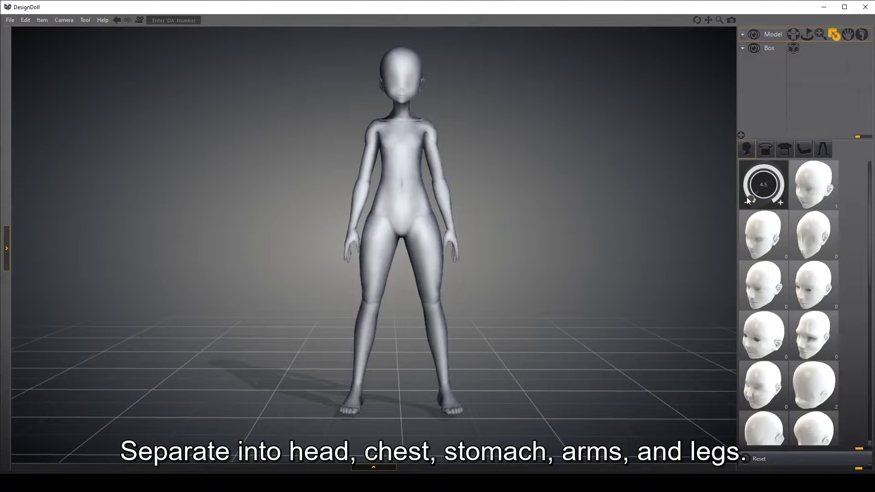
{"action": "left_click_drag", "start_coordinate": [750, 199], "coordinate": [750, 228]}
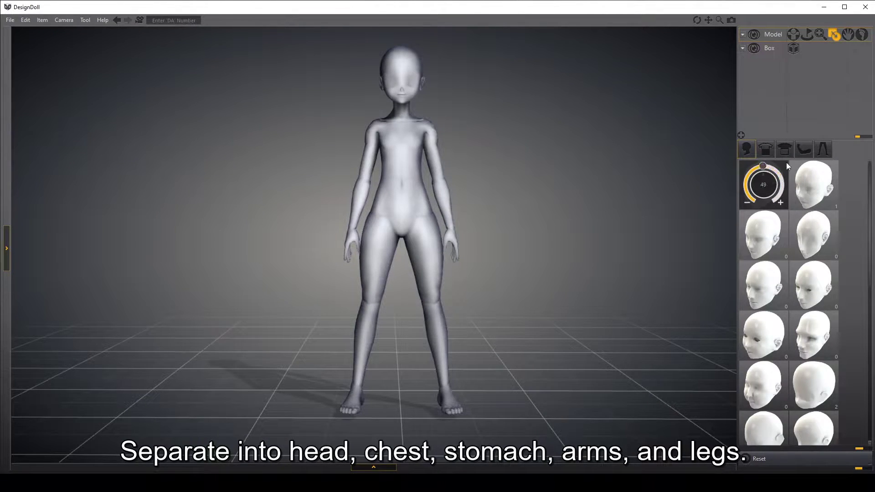
{"action": "left_click_drag", "start_coordinate": [786, 162], "coordinate": [767, 231]}
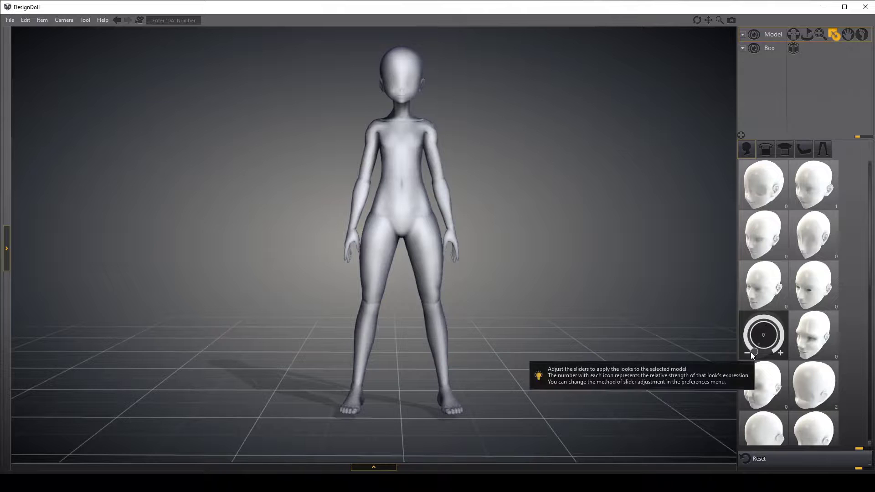
{"action": "left_click_drag", "start_coordinate": [753, 355], "coordinate": [739, 303]}
{"action": "left_click_drag", "start_coordinate": [788, 353], "coordinate": [747, 296]}
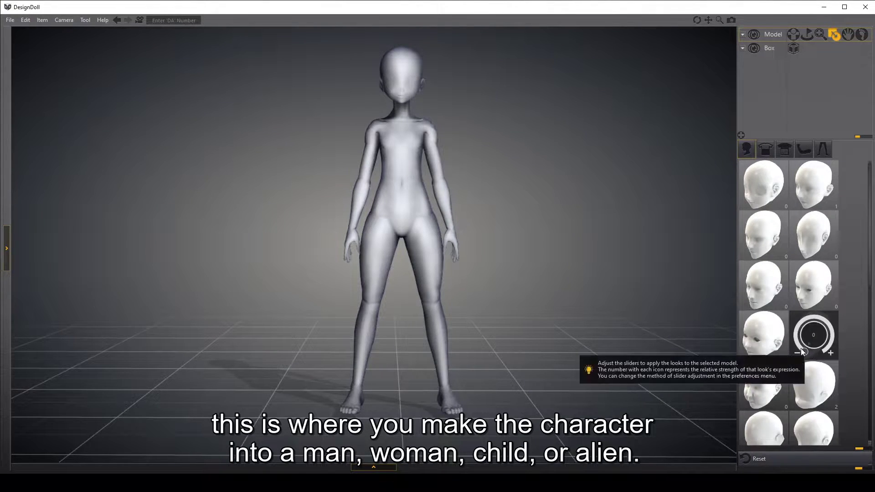
{"action": "left_click_drag", "start_coordinate": [804, 352], "coordinate": [808, 320]}
Step: Blend three chest shapes together by setting the first, fourth and fifth chest presets to intensity 100
{"action": "left_click", "coordinate": [766, 149]}
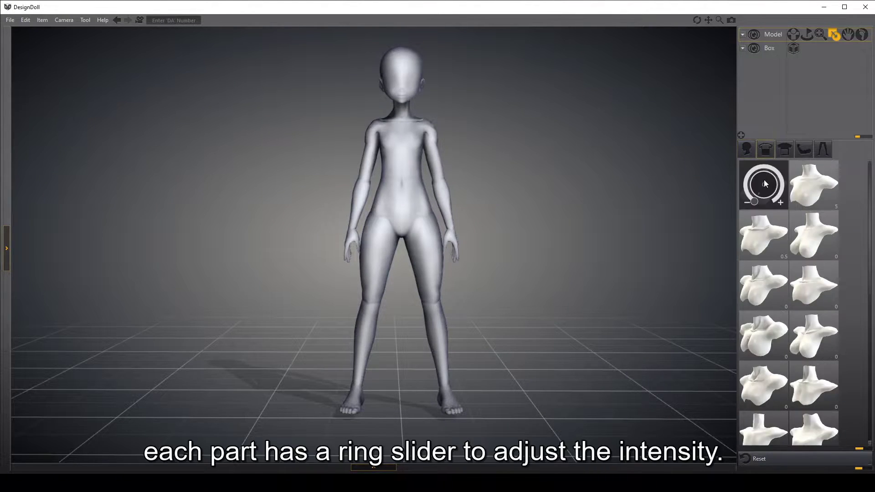
{"action": "left_click_drag", "start_coordinate": [753, 201], "coordinate": [804, 163]}
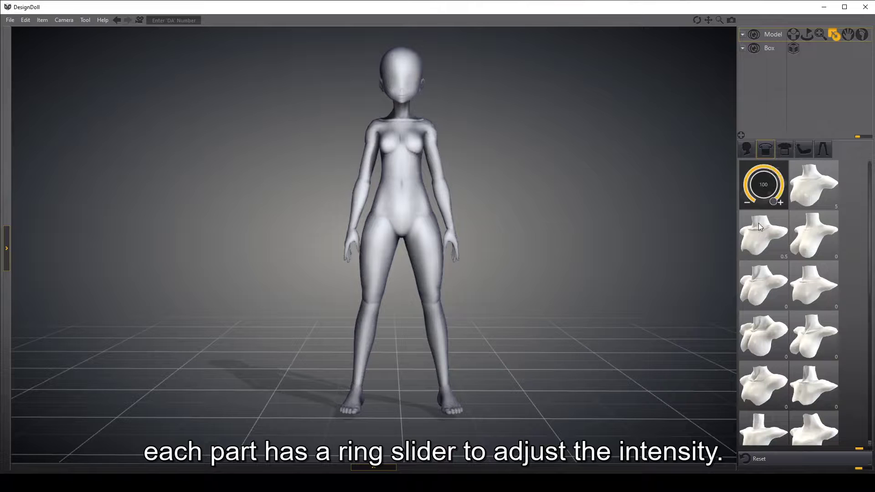
{"action": "mouse_move", "coordinate": [797, 246]}
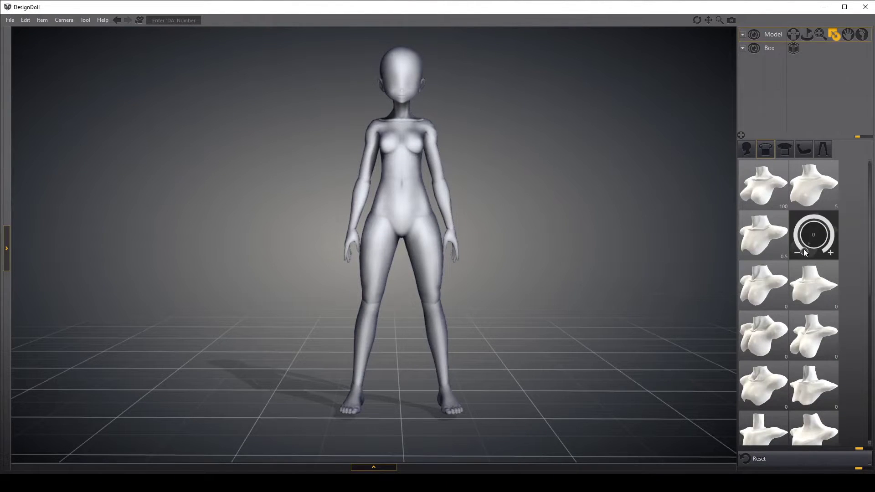
{"action": "left_click_drag", "start_coordinate": [803, 249], "coordinate": [831, 253]}
{"action": "mouse_move", "coordinate": [756, 285]}
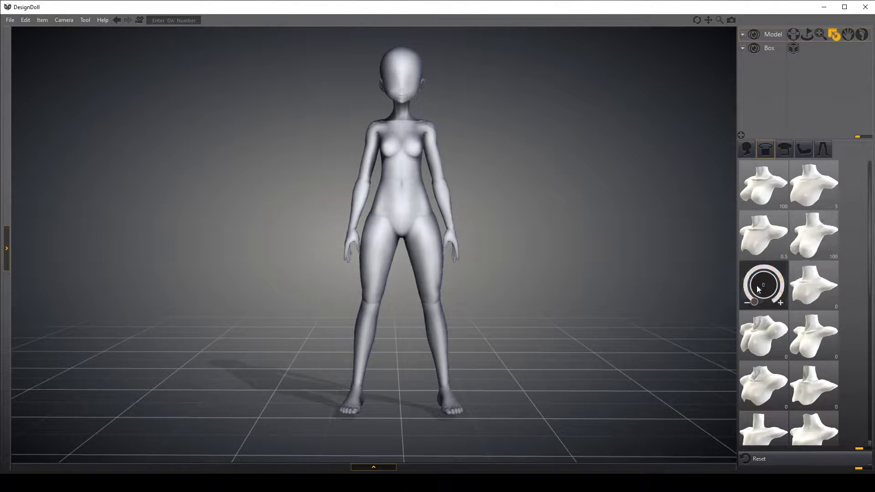
{"action": "left_click_drag", "start_coordinate": [757, 286], "coordinate": [800, 273]}
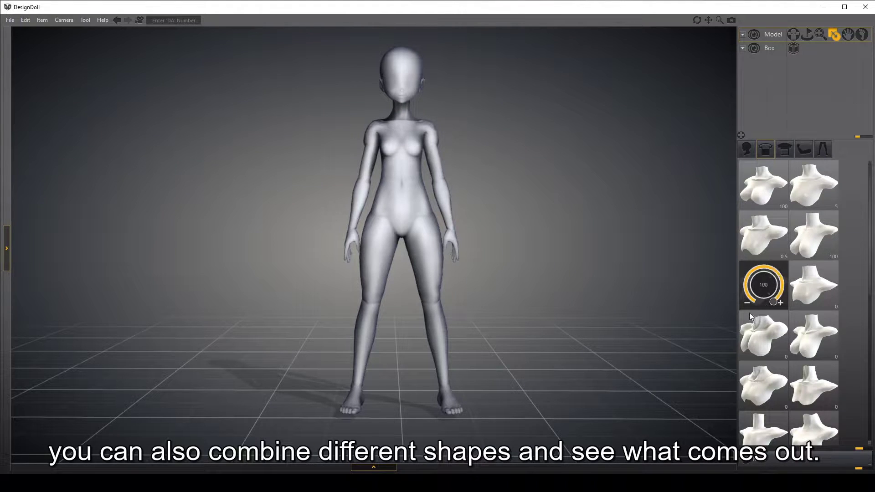
Step: Blend two abdomen shapes into the model by setting the second and the muscular seventh abdomen presets to intensity 100
{"action": "left_click", "coordinate": [782, 152]}
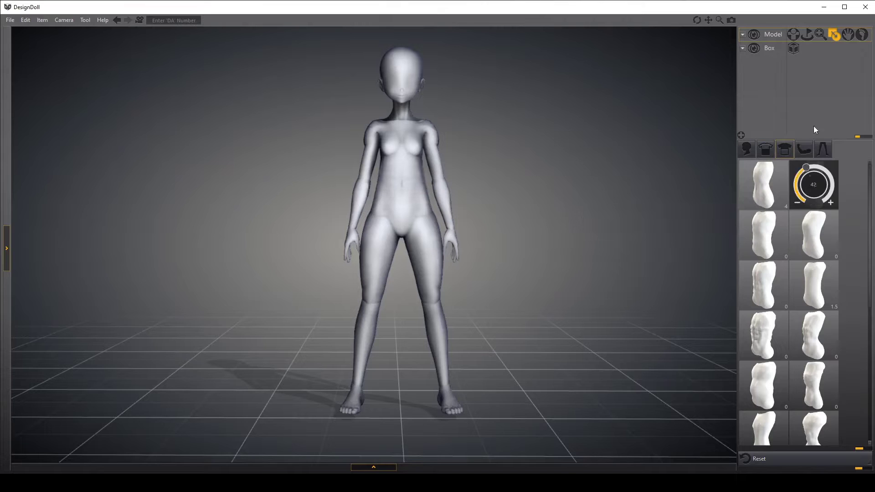
{"action": "left_click_drag", "start_coordinate": [815, 130], "coordinate": [816, 258]}
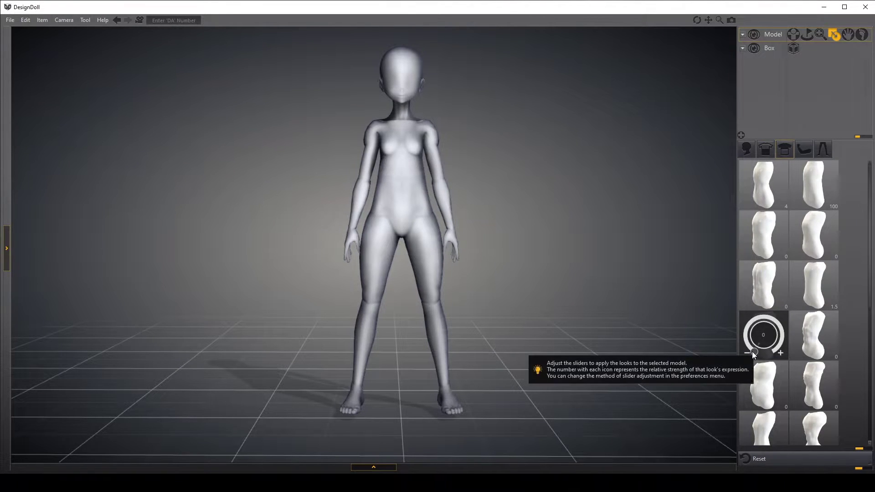
{"action": "left_click_drag", "start_coordinate": [753, 355], "coordinate": [722, 378]}
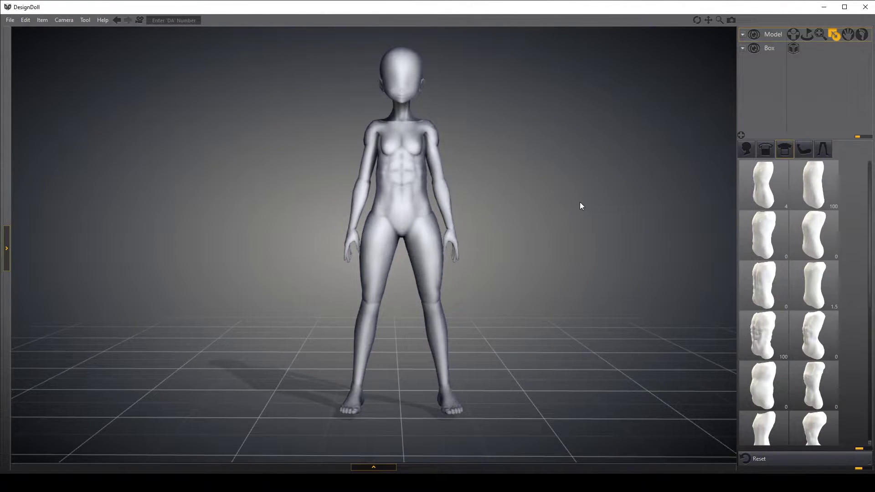
{"action": "mouse_move", "coordinate": [579, 201]}
{"action": "right_mouse_down"}
{"action": "mouse_move", "coordinate": [499, 217]}
{"action": "mouse_move", "coordinate": [573, 208]}
{"action": "right_mouse_up"}
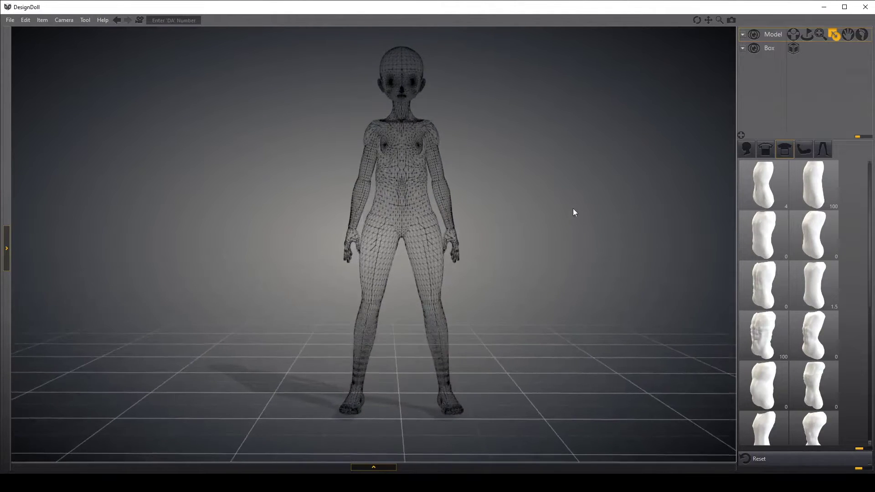
Step: Reset the model's blended body shapes to their defaults and deselect the model
{"action": "left_click", "coordinate": [803, 456]}
{"action": "left_click", "coordinate": [847, 71]}
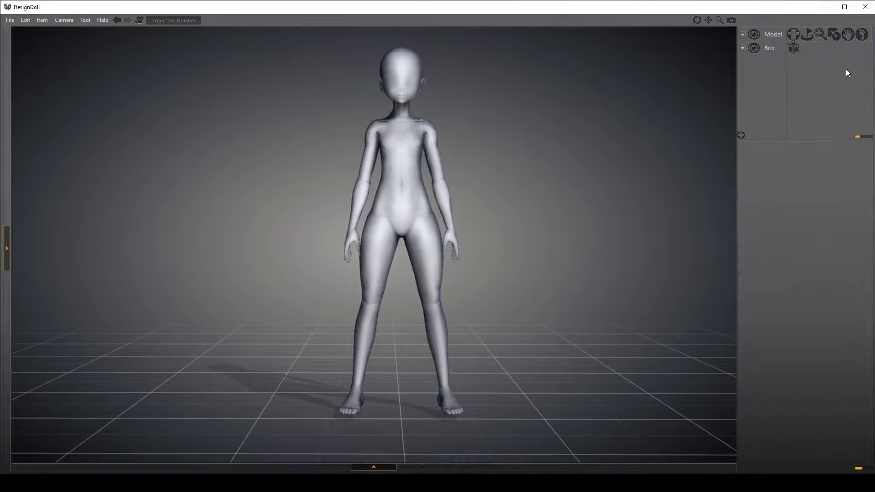
Step: In hand adjustment mode, widen the right hand's finger spread, slightly bend its ring finger, and widen the left hand's finger spread
{"action": "left_click", "coordinate": [849, 35]}
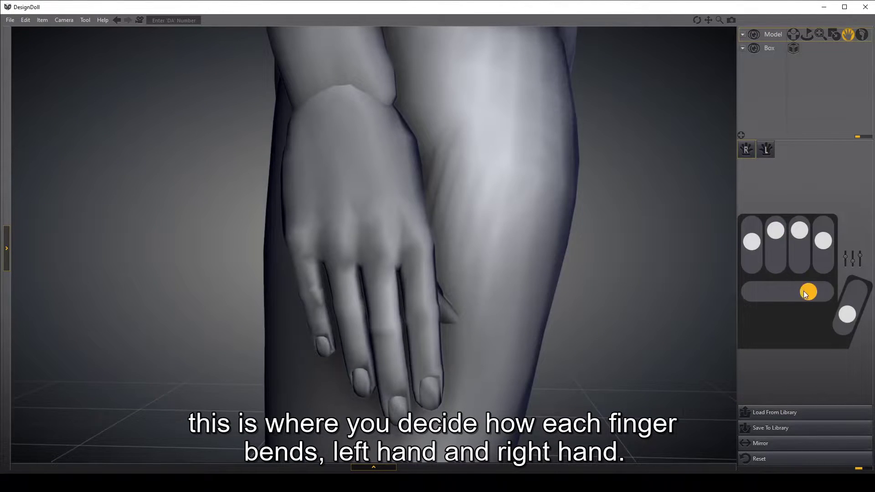
{"action": "left_click_drag", "start_coordinate": [805, 294], "coordinate": [784, 282]}
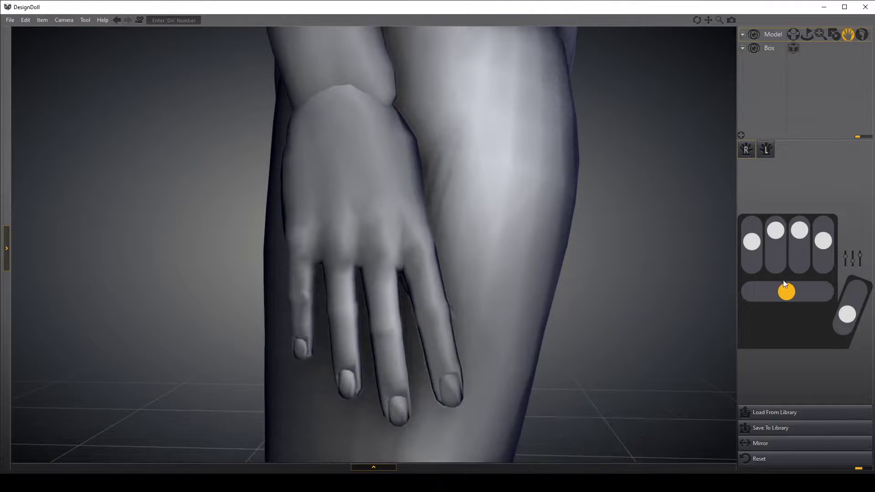
{"action": "left_click_drag", "start_coordinate": [780, 232], "coordinate": [802, 226]}
{"action": "left_click", "coordinate": [766, 149]}
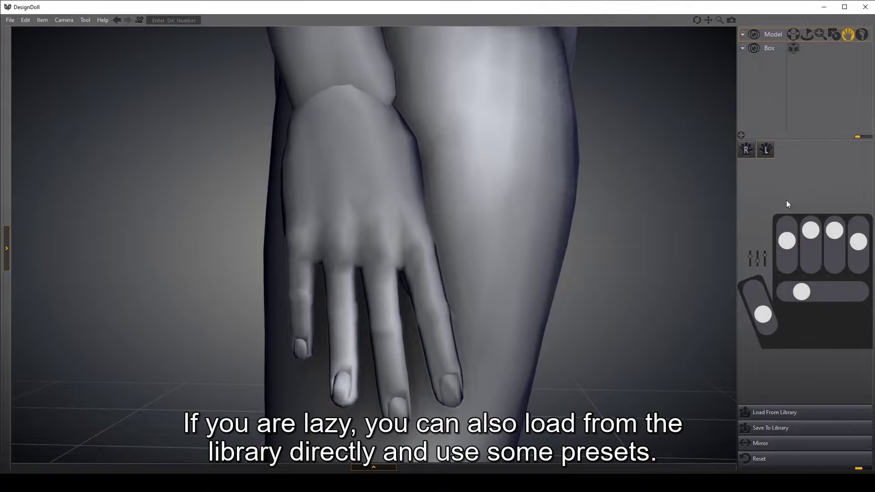
{"action": "left_click_drag", "start_coordinate": [803, 295], "coordinate": [813, 295]}
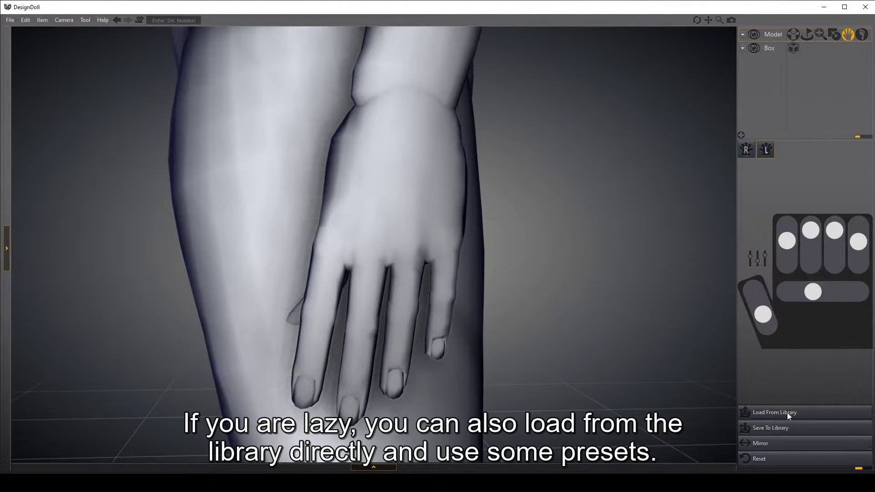
Step: Try the first three library hand poses on the left hand, starting with the fist and ending with the spread fingers
{"action": "left_click", "coordinate": [788, 413]}
{"action": "left_click", "coordinate": [767, 179]}
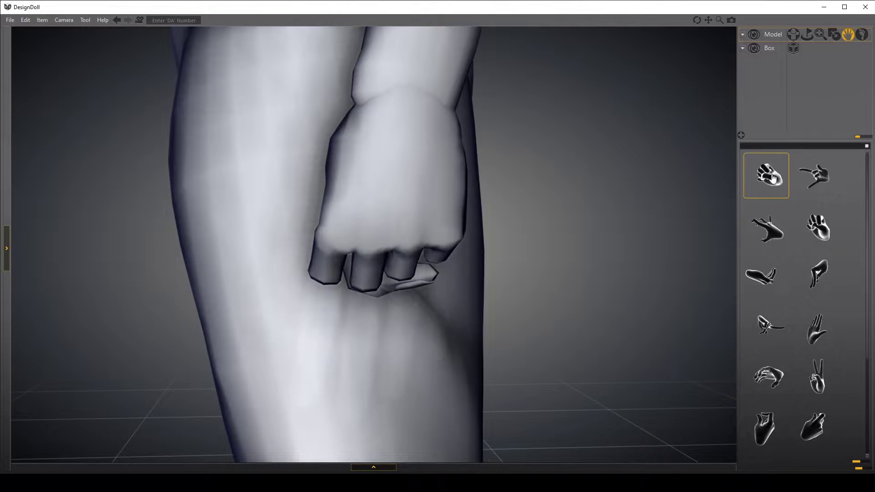
{"action": "left_click", "coordinate": [818, 178]}
{"action": "left_click", "coordinate": [779, 229]}
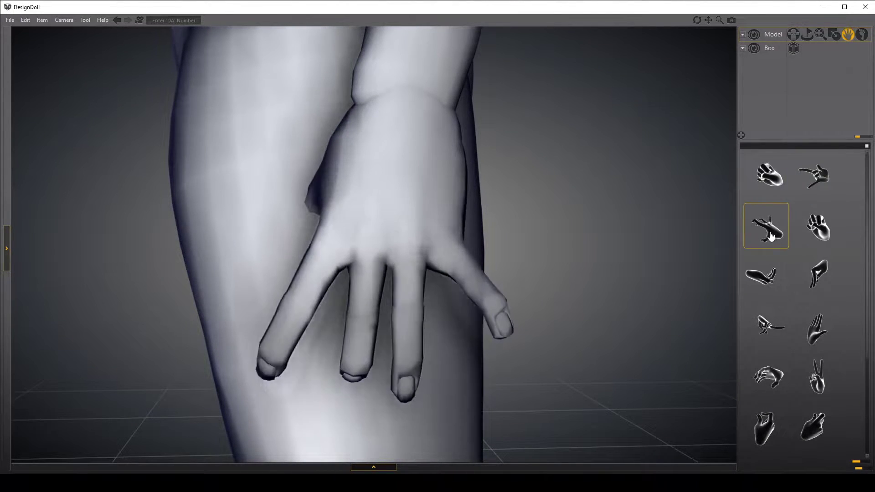
{"action": "left_click", "coordinate": [867, 148]}
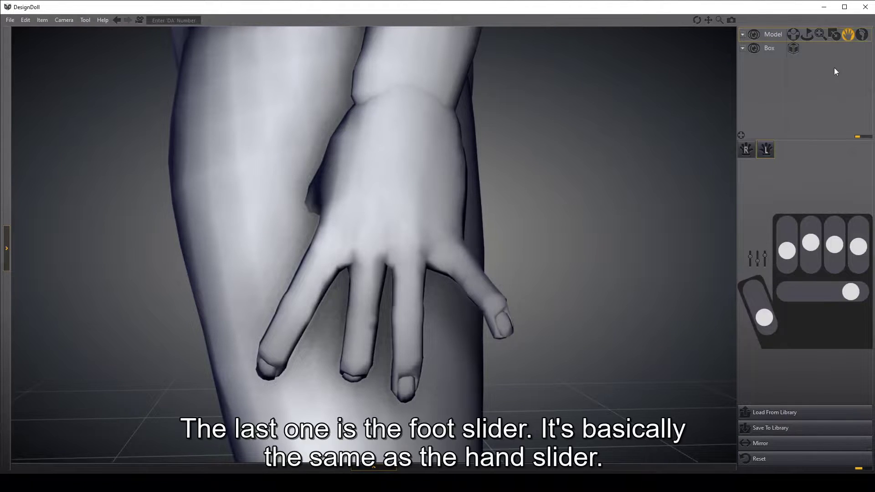
Step: In foot adjustment mode, curl the left foot's toes and try the first three foot poses from the library
{"action": "left_click", "coordinate": [862, 36]}
{"action": "left_click_drag", "start_coordinate": [813, 286], "coordinate": [808, 331]}
{"action": "left_click", "coordinate": [785, 412]}
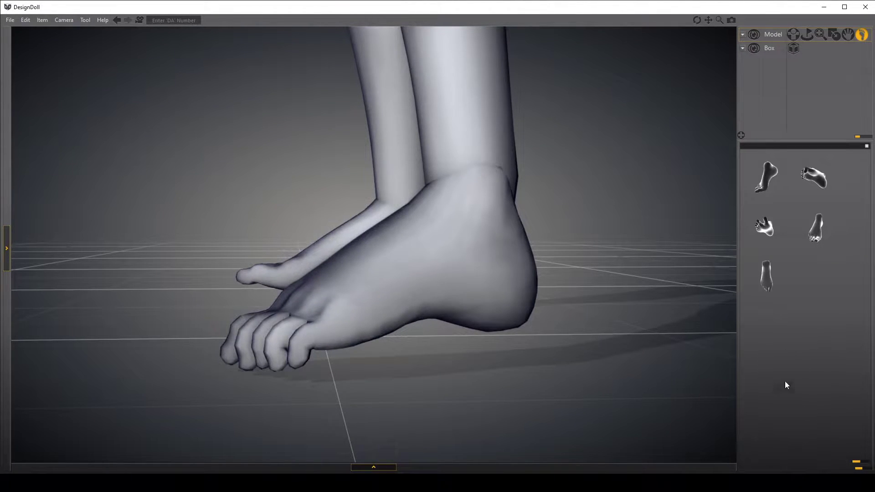
{"action": "left_click", "coordinate": [764, 177]}
{"action": "left_click", "coordinate": [812, 180]}
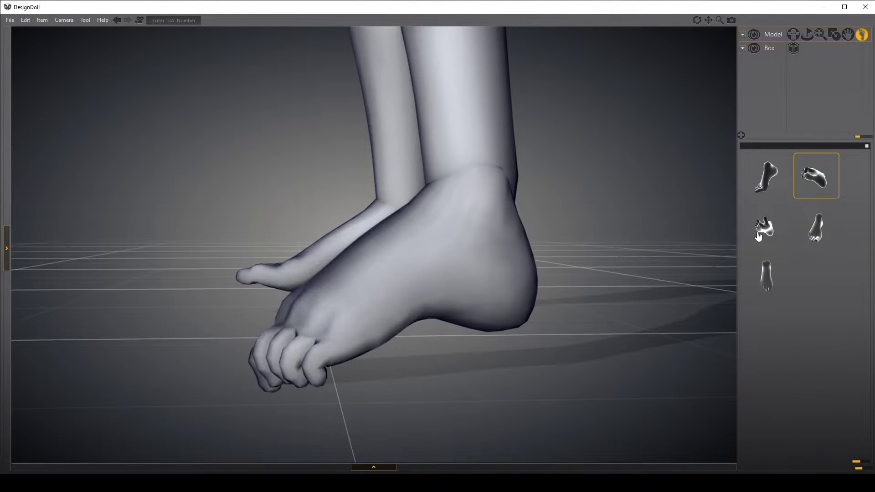
{"action": "left_click", "coordinate": [758, 236]}
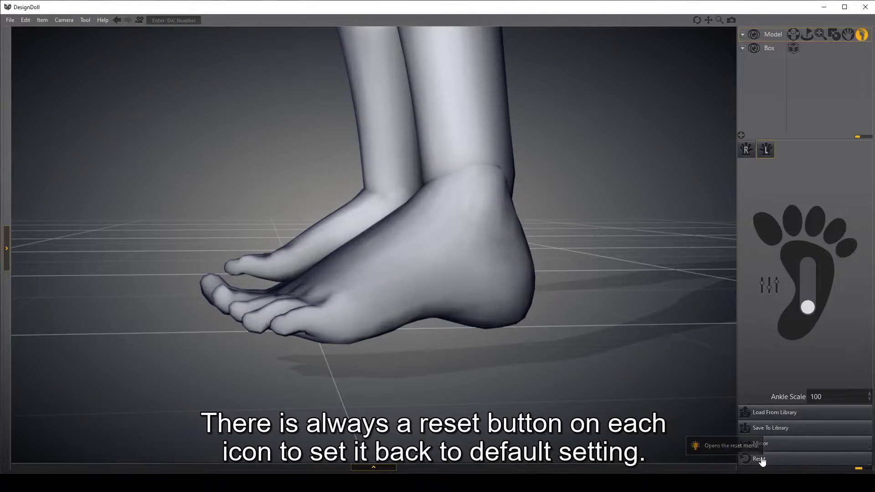
Step: Reset the left foot's toes and the left hand's fingers to their default poses
{"action": "left_click", "coordinate": [857, 459]}
{"action": "left_click", "coordinate": [849, 461]}
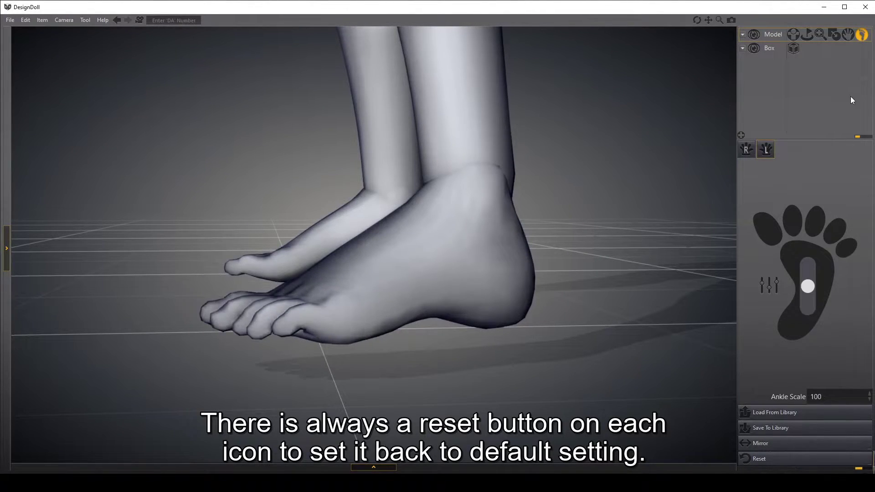
{"action": "left_click", "coordinate": [793, 34]}
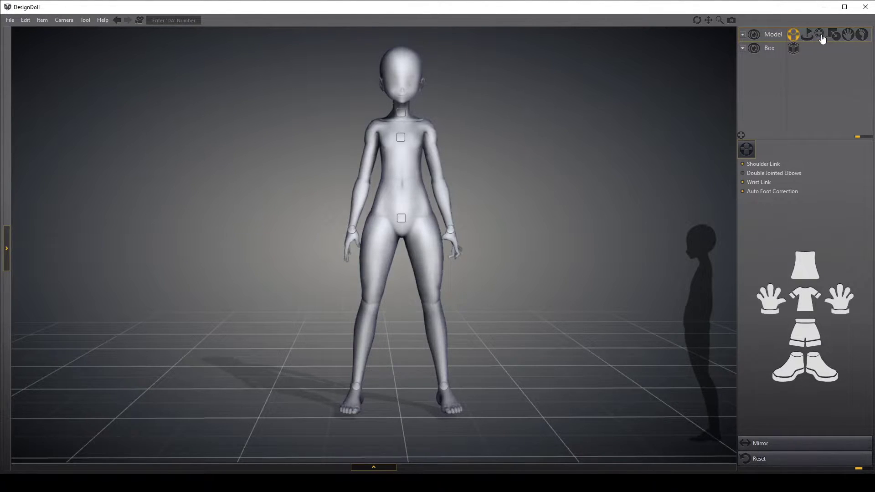
{"action": "left_click", "coordinate": [848, 35]}
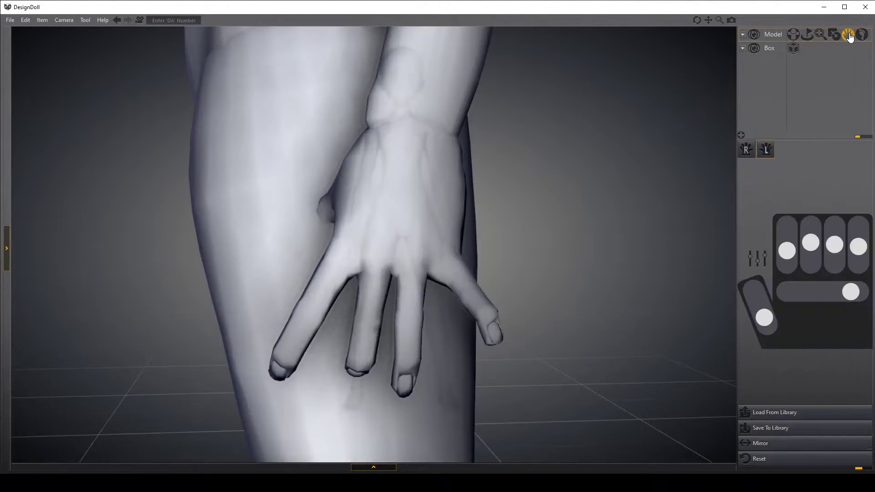
{"action": "left_click", "coordinate": [773, 461]}
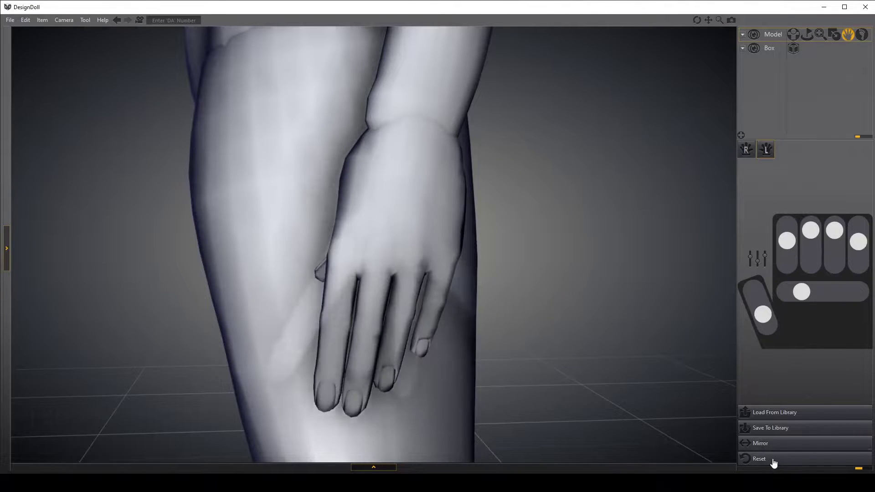
Step: Switch to pose mode and examine the commands available for the Model layer, such as Add Object, Copy and Delete
{"action": "left_click", "coordinate": [793, 35]}
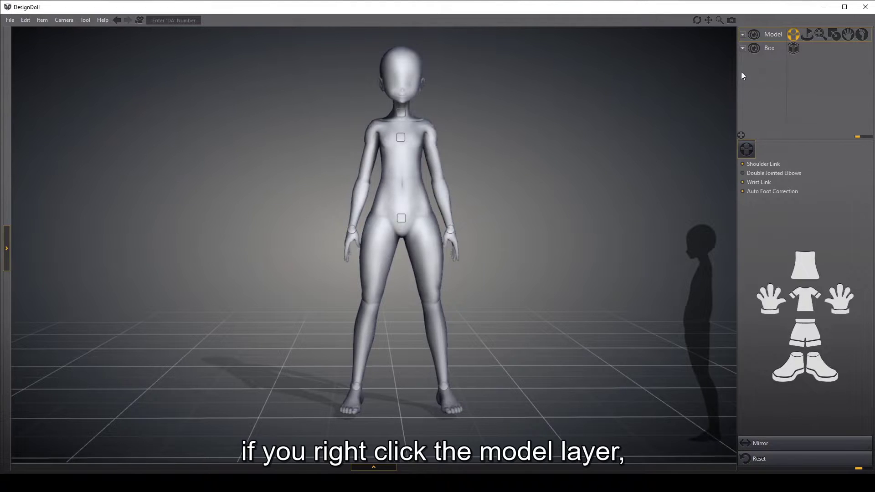
{"action": "right_click", "coordinate": [771, 38]}
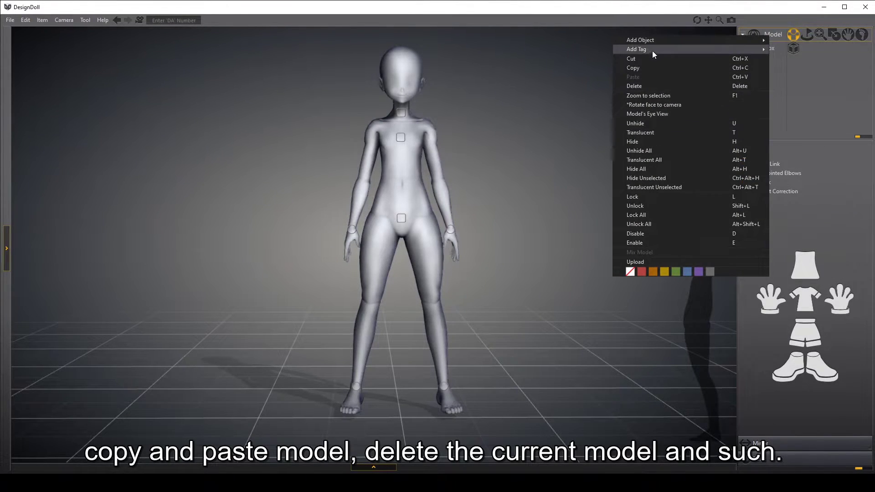
{"action": "mouse_move", "coordinate": [667, 39]}
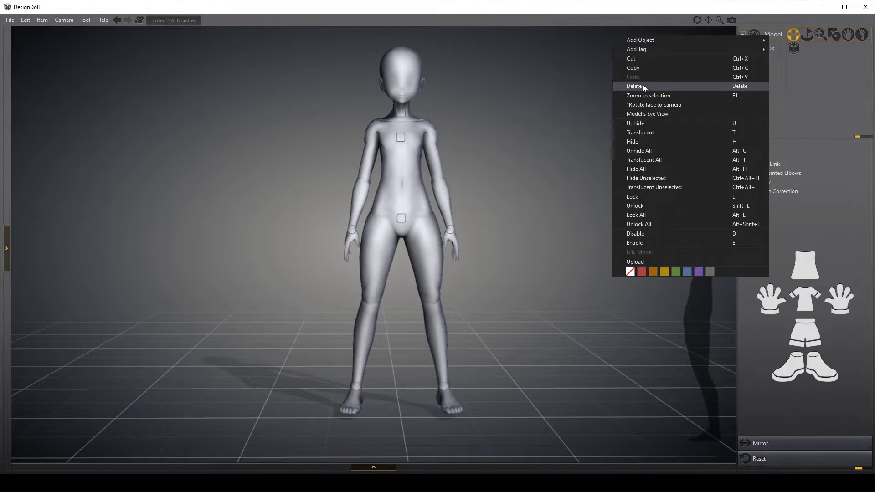
{"action": "left_click", "coordinate": [782, 110]}
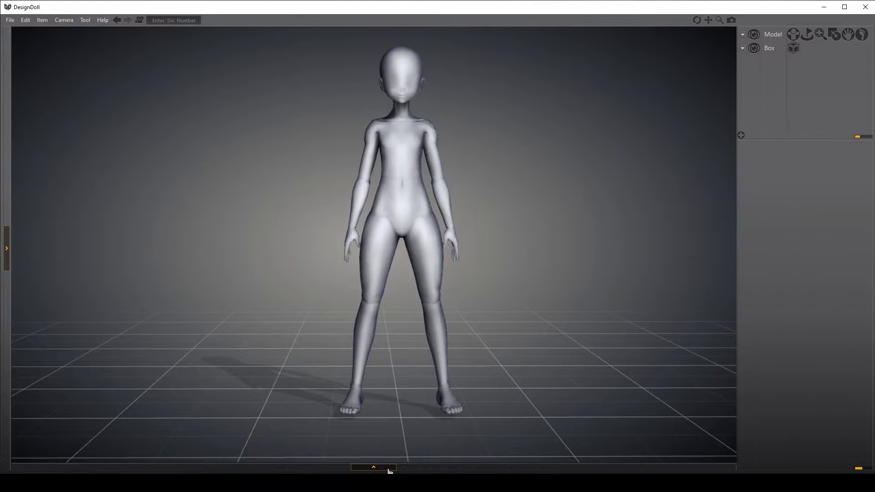
Step: Show the material library and try several materials on the character, including bronze and gold, ending with glossy black
{"action": "left_click", "coordinate": [374, 468]}
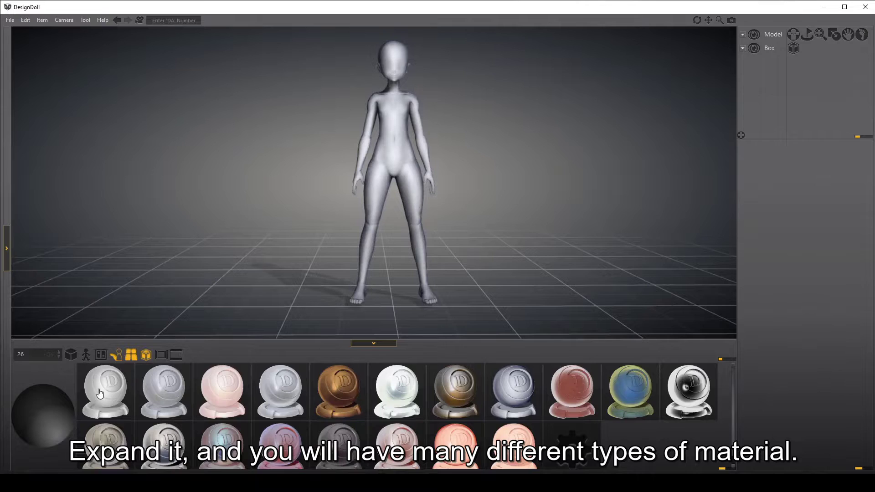
{"action": "left_click", "coordinate": [100, 393]}
{"action": "left_click", "coordinate": [165, 394]}
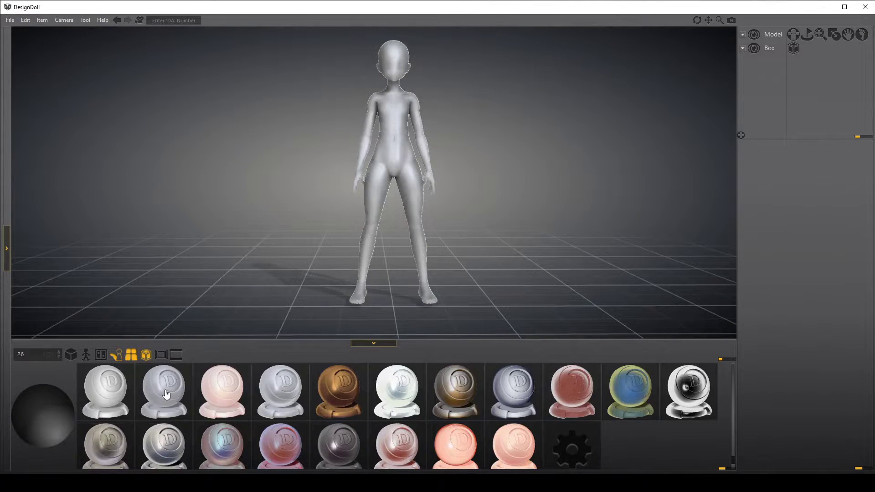
{"action": "left_click", "coordinate": [226, 395]}
{"action": "left_click", "coordinate": [344, 396]}
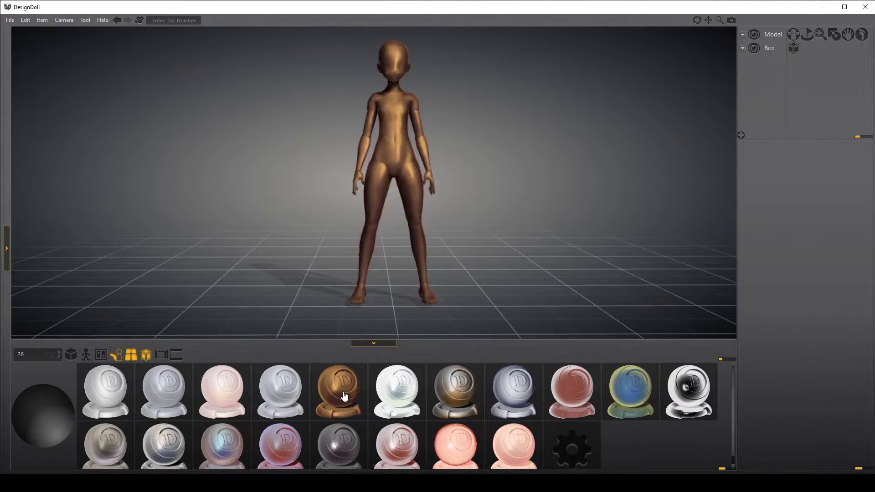
{"action": "left_click", "coordinate": [455, 390]}
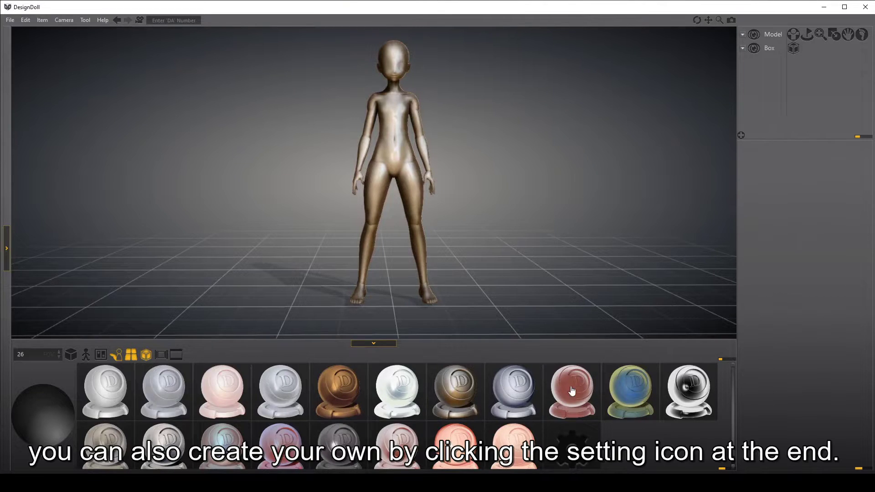
{"action": "left_click", "coordinate": [648, 388]}
{"action": "left_click", "coordinate": [685, 387]}
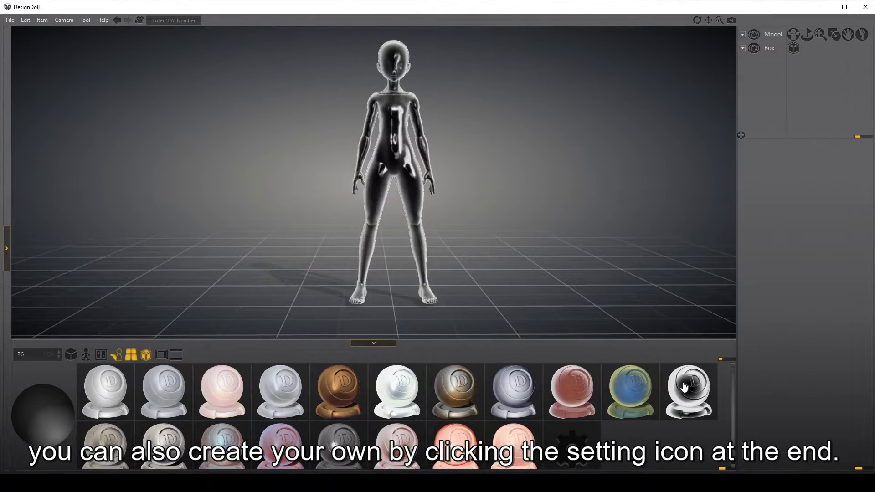
Step: Examine the custom material's Main, Edge, Specular, RimLight and Shadow settings without adding a material
{"action": "left_click", "coordinate": [573, 442]}
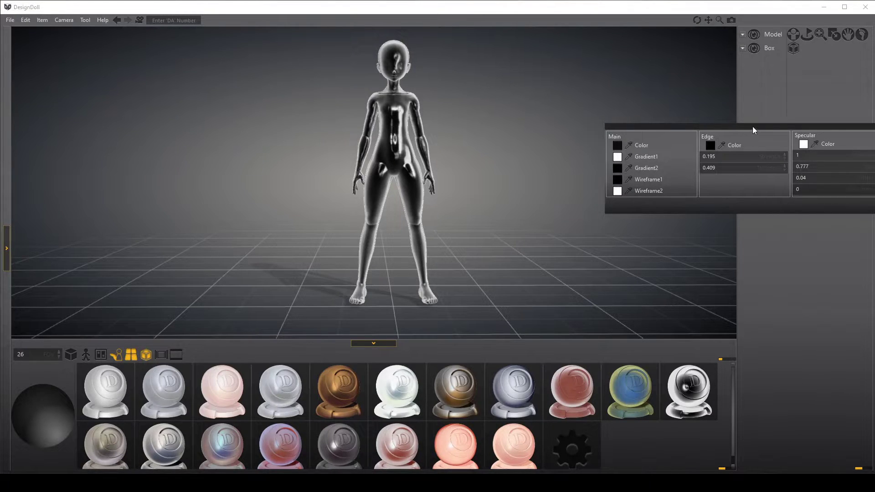
{"action": "left_click_drag", "start_coordinate": [753, 127], "coordinate": [513, 172]}
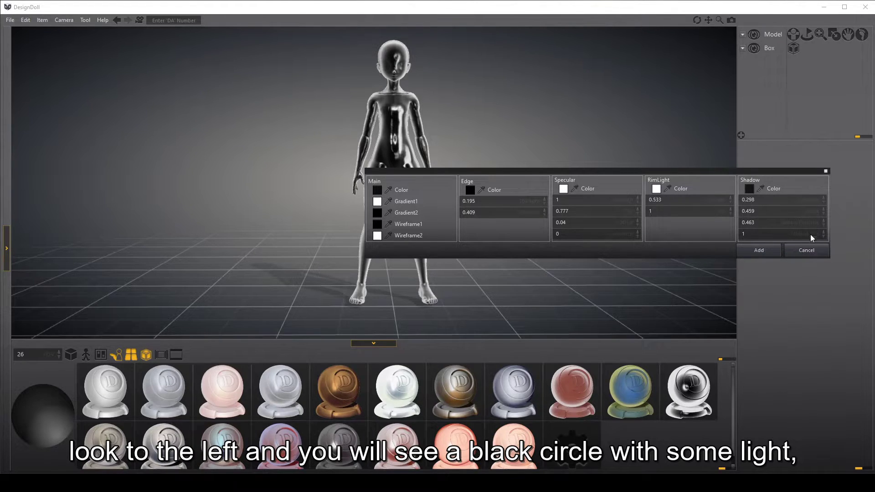
{"action": "left_click", "coordinate": [804, 250]}
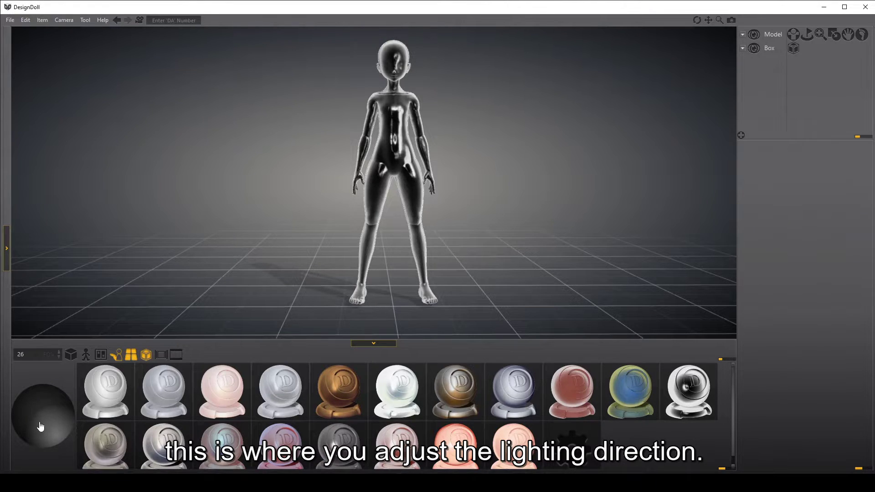
Step: Apply the blue-grey eighth material to the character and adjust the light direction until the shadow falls close behind the figure
{"action": "mouse_move", "coordinate": [41, 426]}
{"action": "left_mouse_down"}
{"action": "mouse_move", "coordinate": [31, 416]}
{"action": "mouse_move", "coordinate": [58, 424]}
{"action": "mouse_move", "coordinate": [46, 423]}
{"action": "left_mouse_up"}
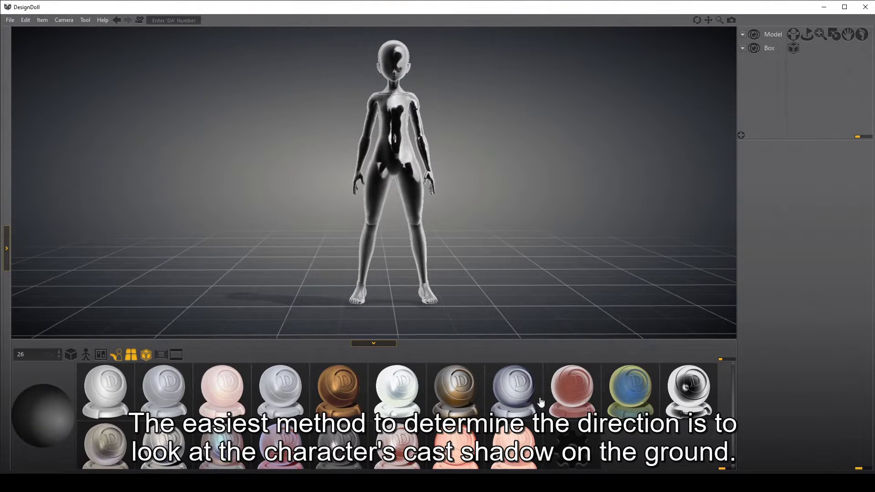
{"action": "left_click", "coordinate": [514, 401]}
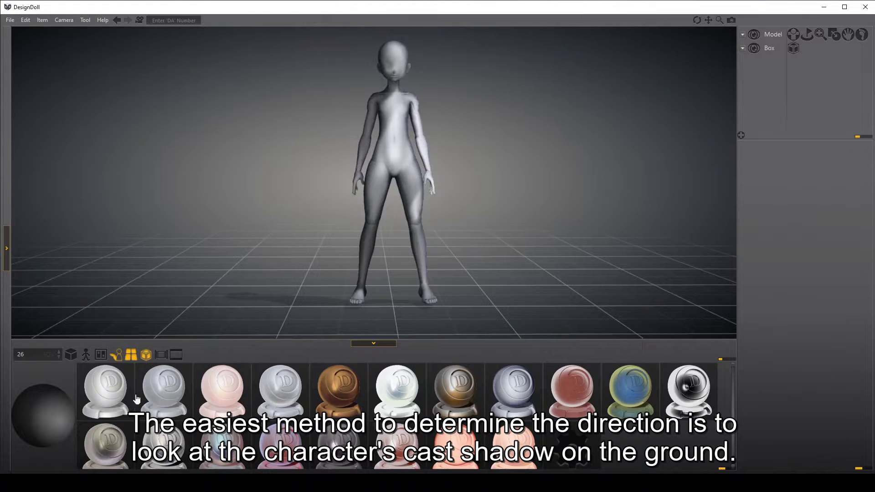
{"action": "right_click_drag", "start_coordinate": [474, 206], "coordinate": [367, 269]}
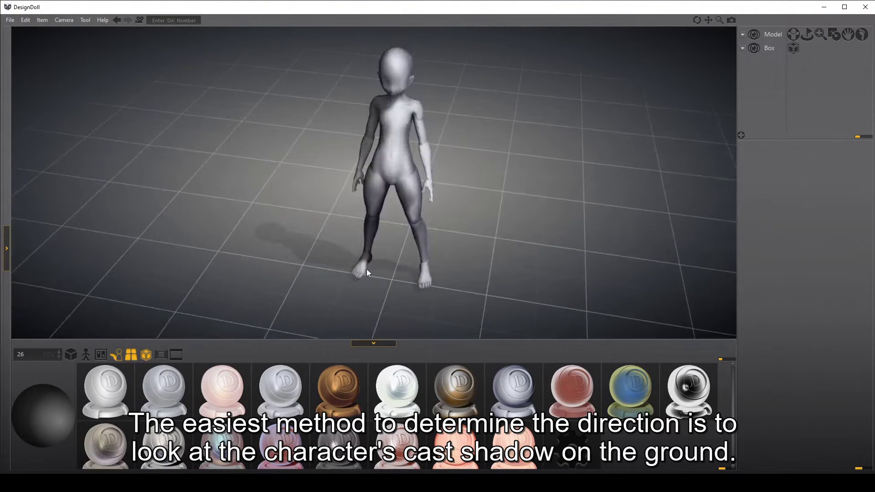
{"action": "mouse_move", "coordinate": [55, 431]}
{"action": "left_mouse_down"}
{"action": "mouse_move", "coordinate": [44, 441]}
{"action": "mouse_move", "coordinate": [59, 438]}
{"action": "mouse_move", "coordinate": [33, 437]}
{"action": "mouse_move", "coordinate": [53, 436]}
{"action": "left_mouse_up"}
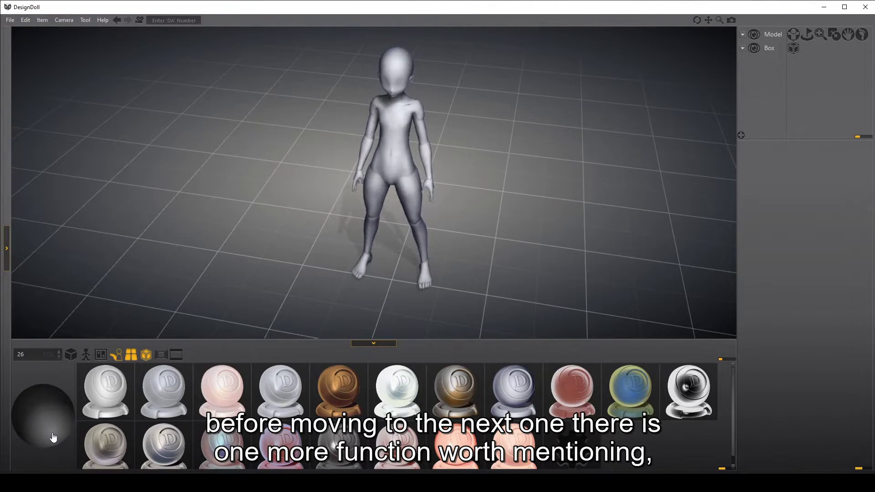
Step: Display the character as a simplified mannequin, inspect it from several angles, and restore the full body display
{"action": "left_click", "coordinate": [86, 355]}
{"action": "right_click_drag", "start_coordinate": [379, 296], "coordinate": [377, 245]}
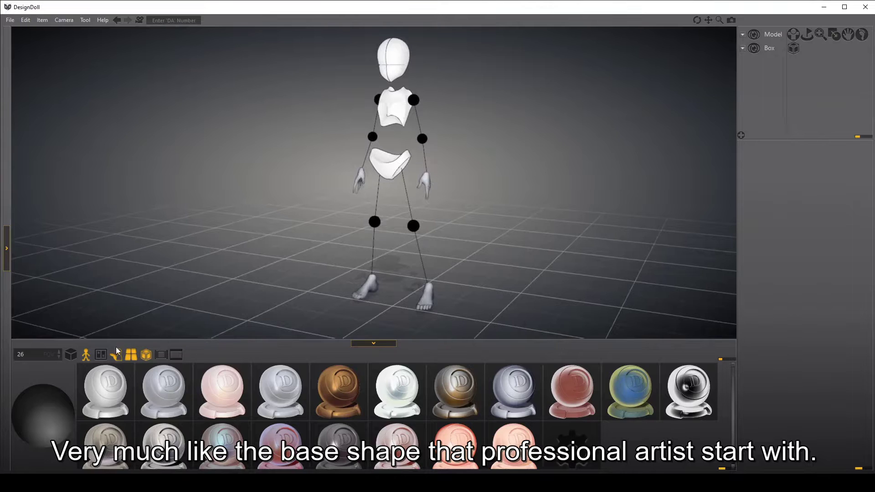
{"action": "left_click", "coordinate": [85, 360]}
{"action": "left_click", "coordinate": [85, 360]}
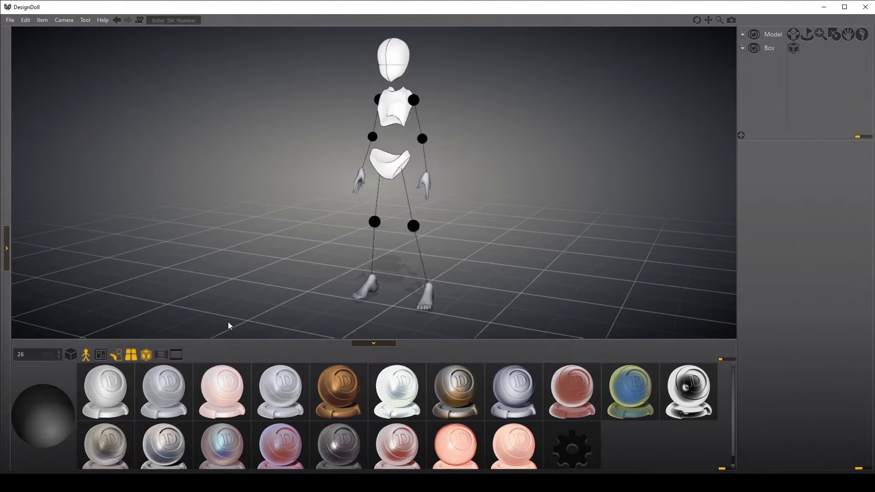
{"action": "right_click_drag", "start_coordinate": [474, 255], "coordinate": [528, 239]}
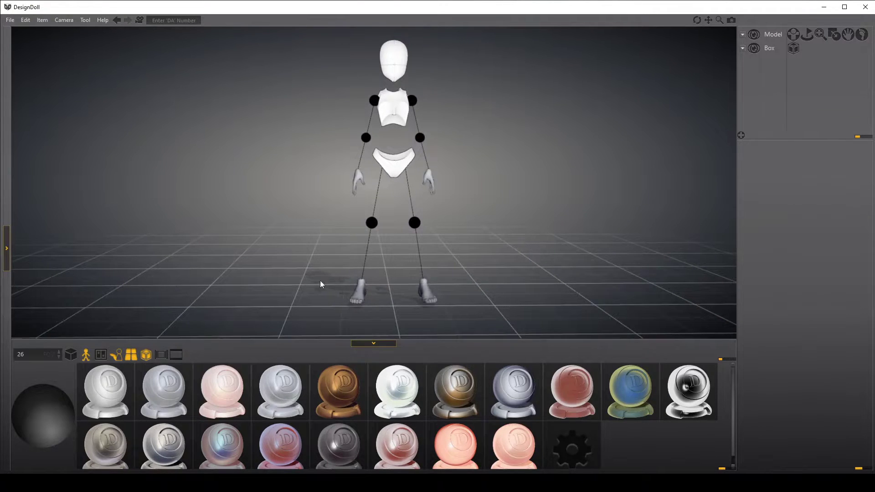
{"action": "left_click", "coordinate": [86, 360]}
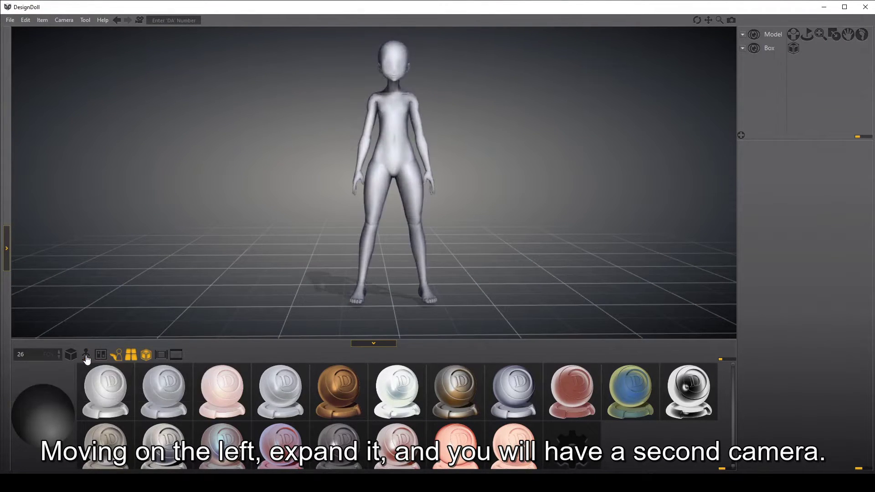
Step: Show a narrowed second camera view, set its perspective FOV to 42.5, and turn it to the character's front
{"action": "left_click", "coordinate": [9, 252]}
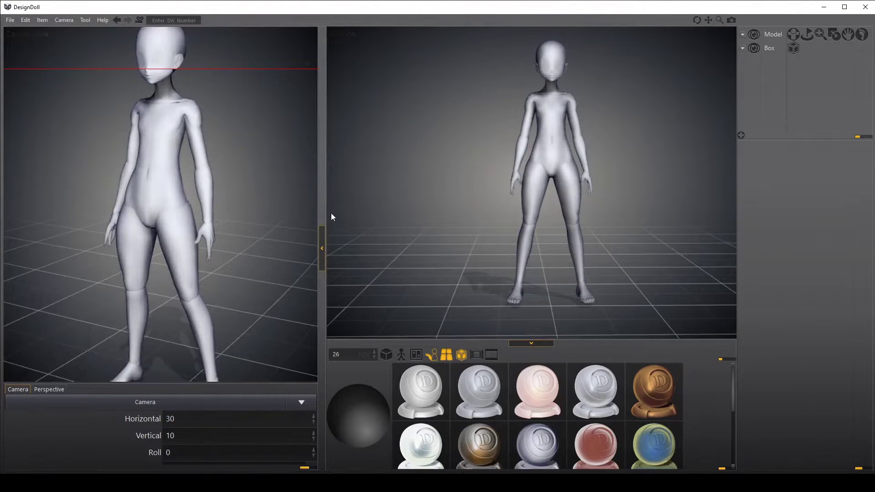
{"action": "left_click_drag", "start_coordinate": [320, 205], "coordinate": [259, 217]}
{"action": "left_click", "coordinate": [49, 390]}
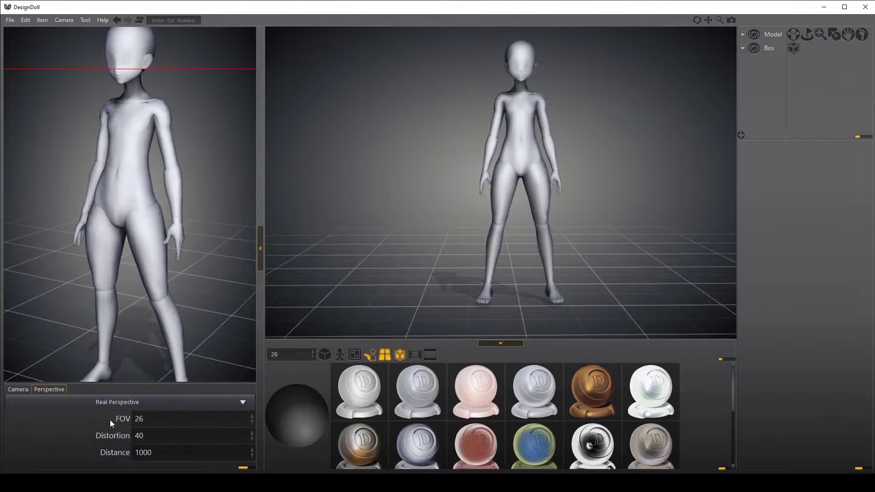
{"action": "left_click_drag", "start_coordinate": [251, 419], "coordinate": [228, 246]}
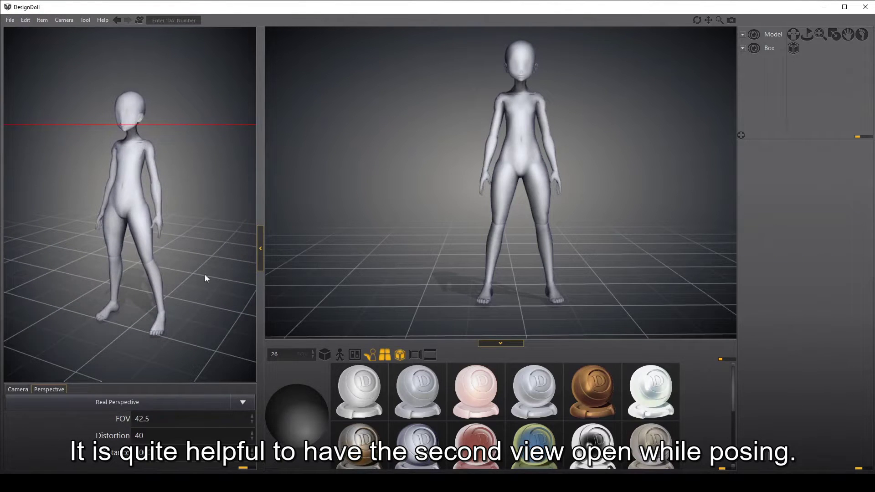
{"action": "right_click_drag", "start_coordinate": [209, 256], "coordinate": [256, 253]}
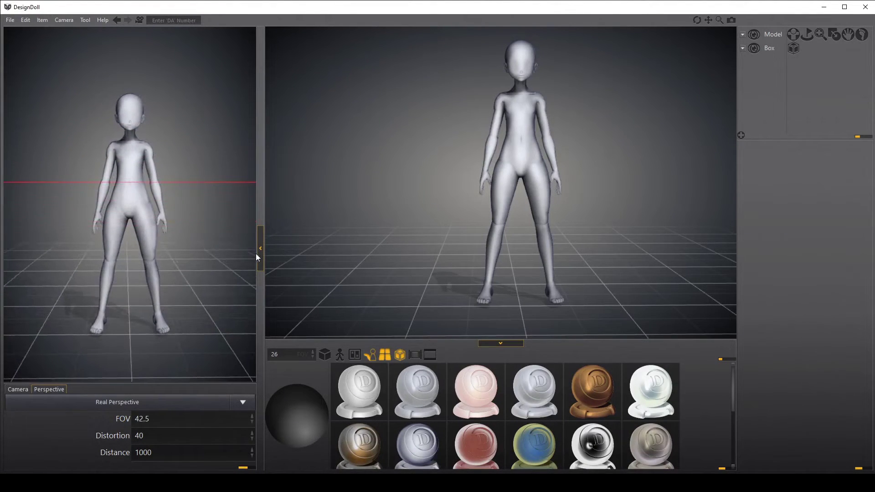
{"action": "mouse_move", "coordinate": [625, 214]}
{"action": "right_mouse_down"}
{"action": "mouse_move", "coordinate": [498, 220]}
{"action": "mouse_move", "coordinate": [725, 219]}
{"action": "mouse_move", "coordinate": [511, 204]}
{"action": "mouse_move", "coordinate": [535, 193]}
{"action": "right_mouse_up"}
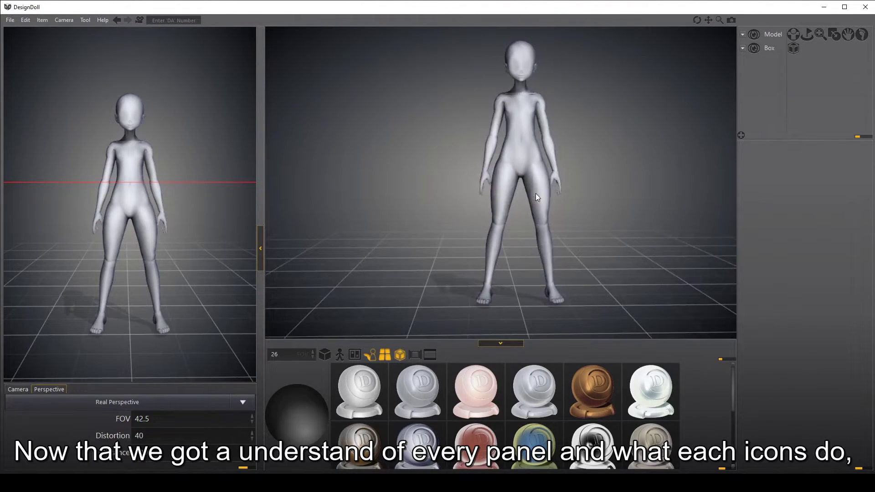
Step: Hide the second camera view and material library, and show the Model's posing handles
{"action": "left_click", "coordinate": [264, 259]}
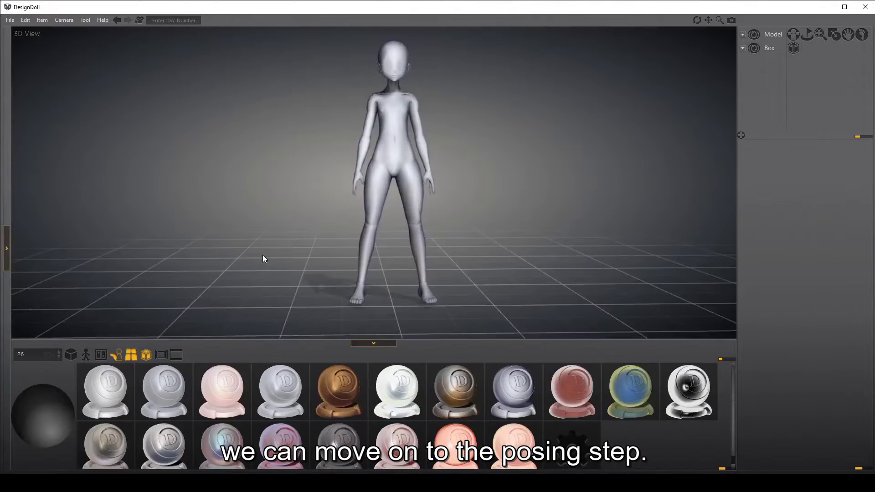
{"action": "right_click_drag", "start_coordinate": [480, 221], "coordinate": [469, 222]}
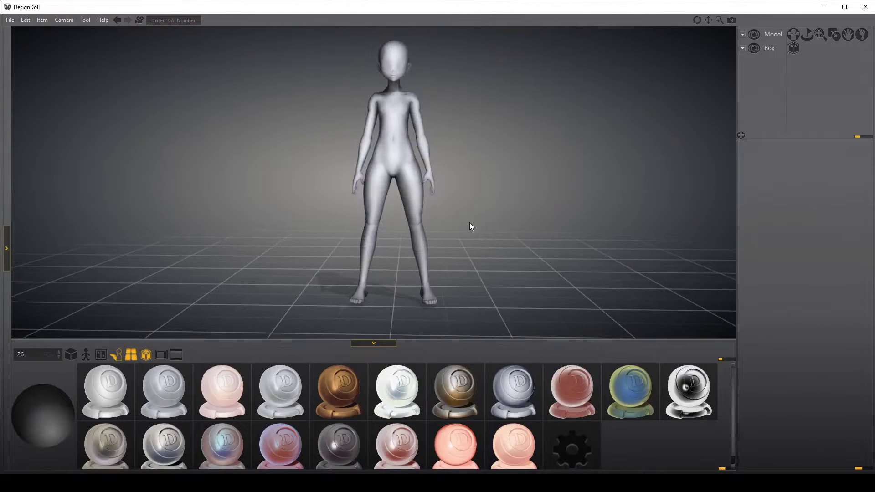
{"action": "left_click", "coordinate": [376, 343]}
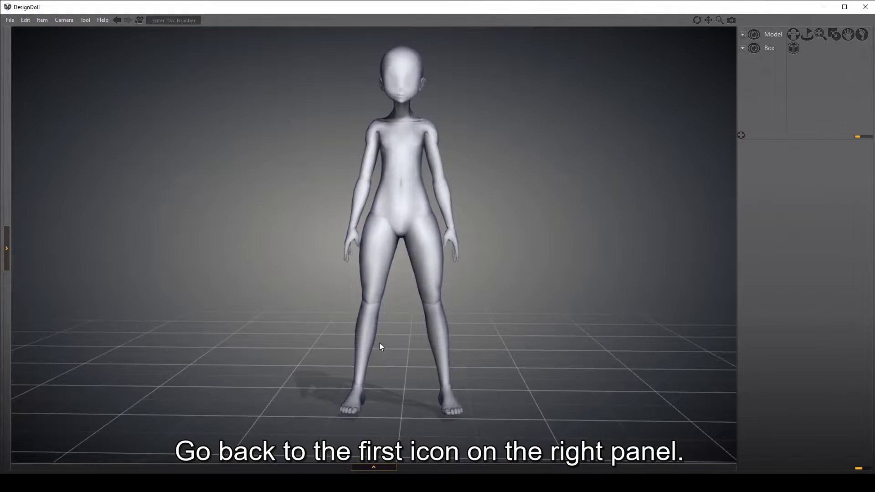
{"action": "left_click", "coordinate": [794, 36]}
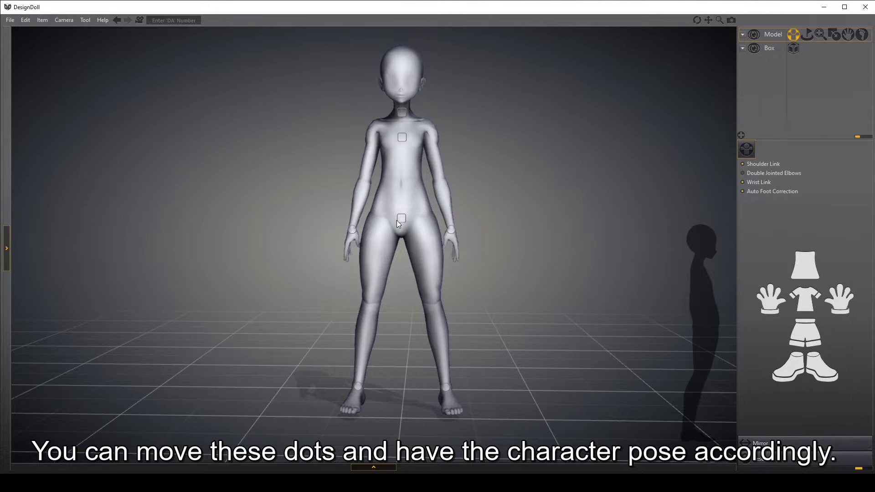
Step: Try posing the character with the body and left ankle handles, and reset the pose
{"action": "left_click_drag", "start_coordinate": [401, 218], "coordinate": [472, 210]}
{"action": "left_click_drag", "start_coordinate": [446, 386], "coordinate": [426, 371]}
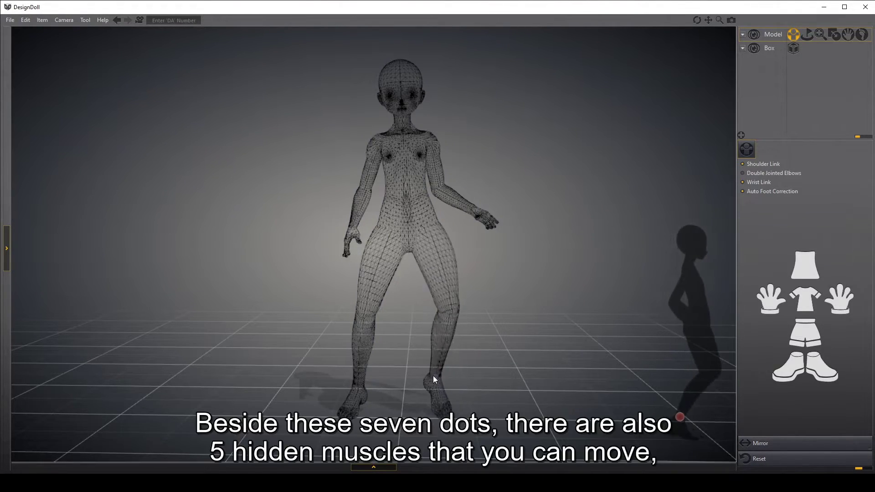
{"action": "left_click_drag", "start_coordinate": [434, 379], "coordinate": [510, 390]}
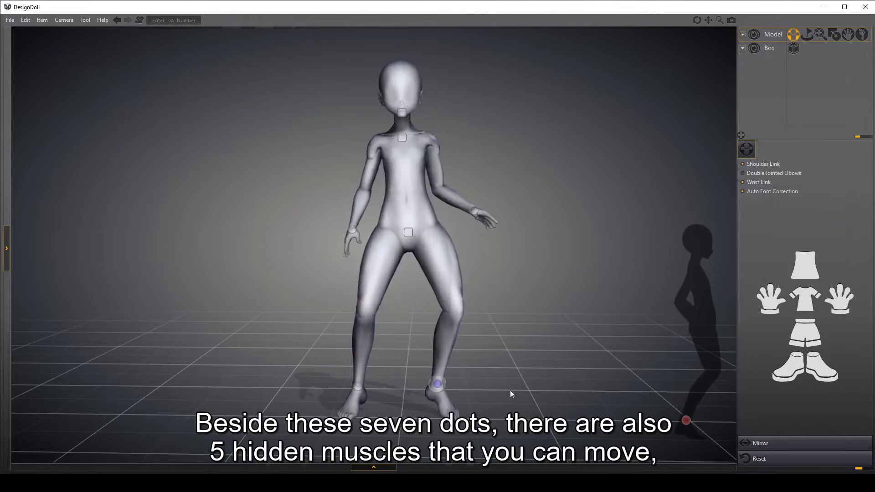
{"action": "left_click", "coordinate": [758, 461]}
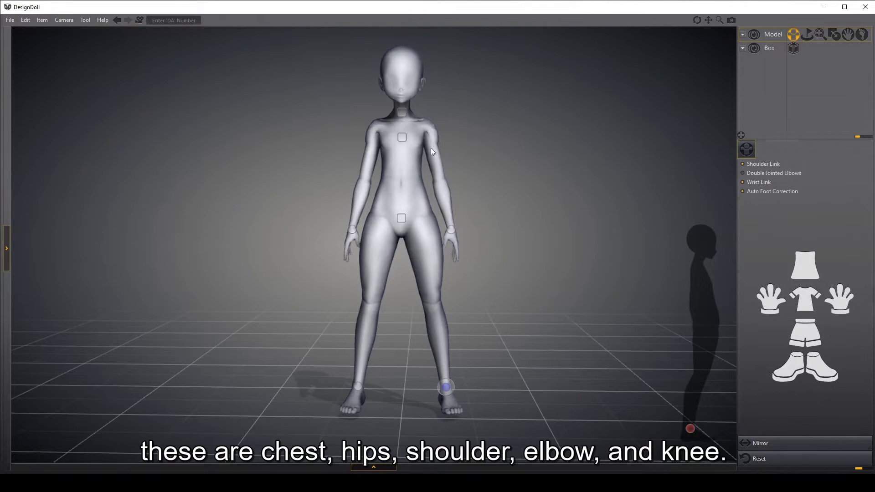
Step: Try small adjustments of the hidden muscles at the chest, hips, knee, elbow and shoulders
{"action": "mouse_move", "coordinate": [415, 146]}
{"action": "left_mouse_down"}
{"action": "mouse_move", "coordinate": [391, 149]}
{"action": "mouse_move", "coordinate": [441, 149]}
{"action": "mouse_move", "coordinate": [419, 157]}
{"action": "left_mouse_up"}
{"action": "mouse_move", "coordinate": [417, 207]}
{"action": "left_mouse_down"}
{"action": "mouse_move", "coordinate": [404, 212]}
{"action": "mouse_move", "coordinate": [421, 217]}
{"action": "mouse_move", "coordinate": [413, 219]}
{"action": "left_mouse_up"}
{"action": "mouse_move", "coordinate": [368, 301]}
{"action": "left_mouse_down"}
{"action": "mouse_move", "coordinate": [395, 305]}
{"action": "mouse_move", "coordinate": [360, 306]}
{"action": "left_mouse_up"}
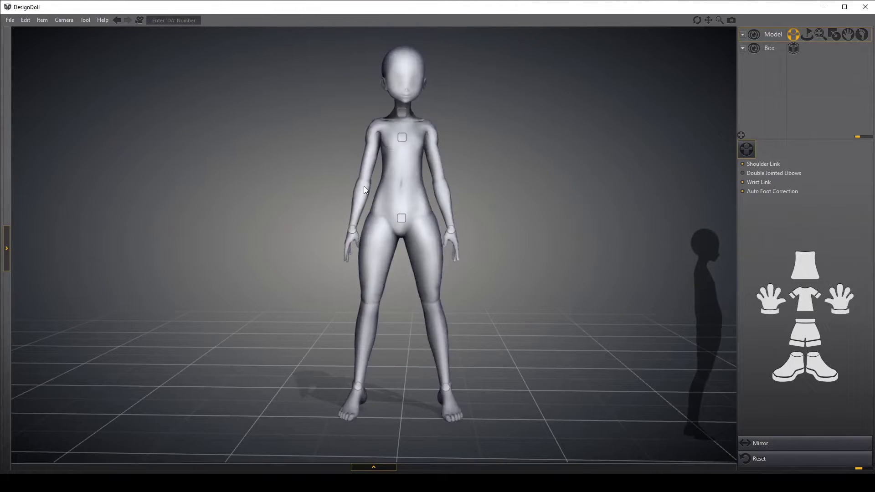
{"action": "mouse_move", "coordinate": [363, 185]}
{"action": "left_mouse_down"}
{"action": "mouse_move", "coordinate": [288, 176]}
{"action": "mouse_move", "coordinate": [361, 184]}
{"action": "left_mouse_up"}
{"action": "mouse_move", "coordinate": [381, 126]}
{"action": "left_mouse_down"}
{"action": "mouse_move", "coordinate": [365, 116]}
{"action": "mouse_move", "coordinate": [357, 130]}
{"action": "mouse_move", "coordinate": [376, 137]}
{"action": "left_mouse_up"}
{"action": "left_click_drag", "start_coordinate": [436, 129], "coordinate": [446, 121]}
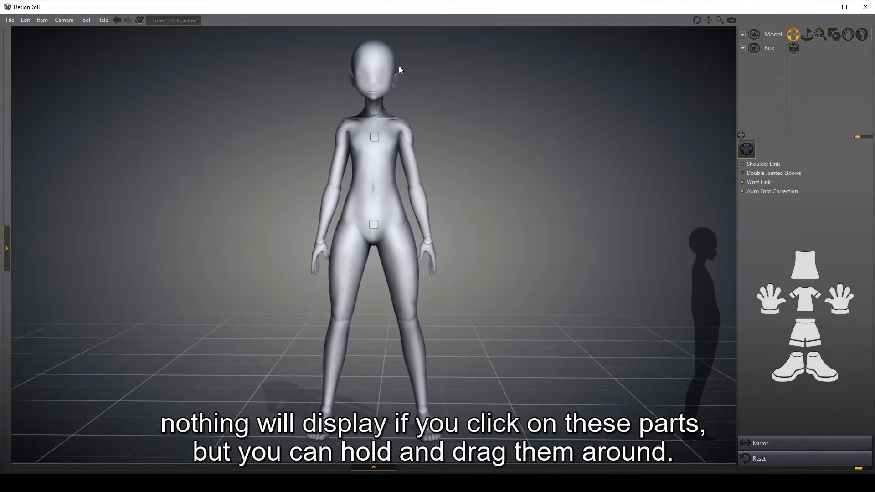
Step: Try rotating the head, left hand and left foot with their rotation spheres, and reset the pose
{"action": "left_click", "coordinate": [382, 67]}
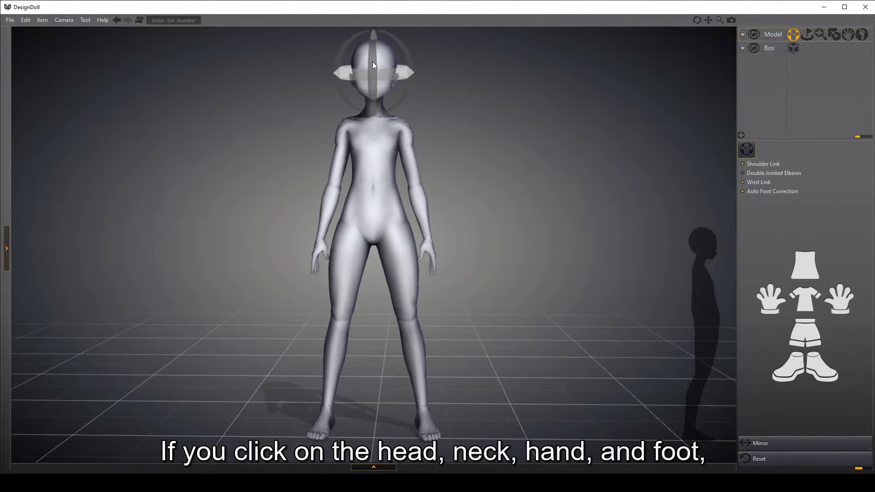
{"action": "left_click_drag", "start_coordinate": [373, 61], "coordinate": [408, 85]}
{"action": "left_click", "coordinate": [432, 248]}
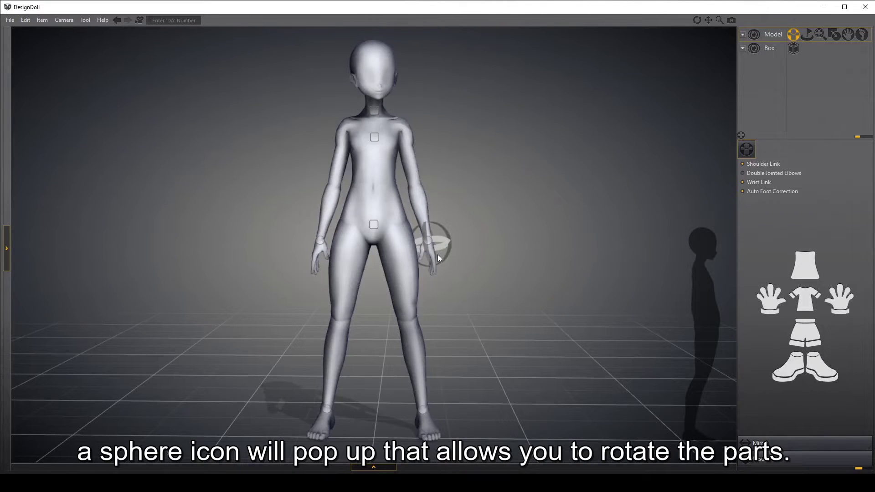
{"action": "left_click_drag", "start_coordinate": [440, 253], "coordinate": [441, 284]}
{"action": "left_click", "coordinate": [427, 432]}
{"action": "left_click_drag", "start_coordinate": [426, 428], "coordinate": [439, 444]}
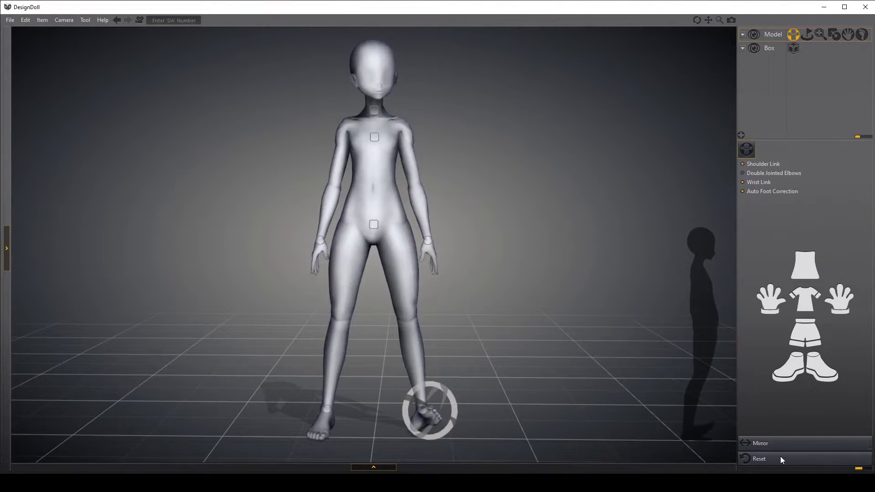
{"action": "left_click", "coordinate": [781, 459]}
{"action": "left_click", "coordinate": [507, 236]}
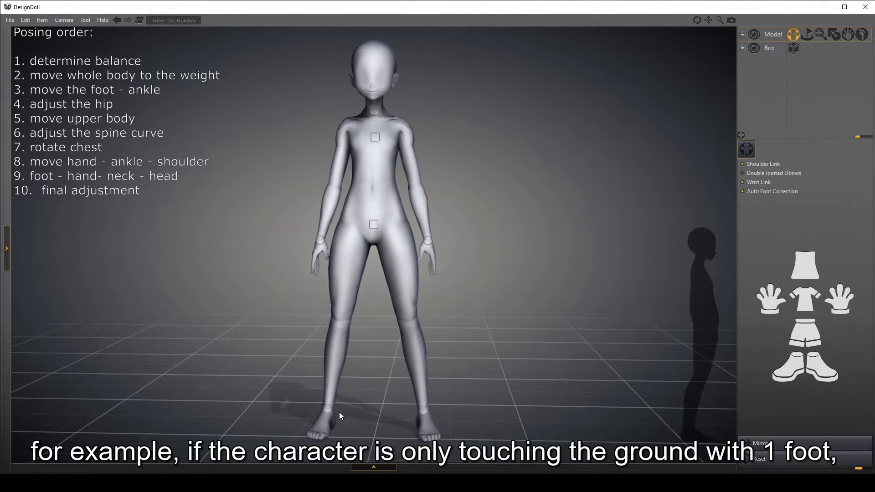
Step: Select the neck, chest, hip and wrist handles together and shift the body over the right foot and forward
{"action": "left_click_drag", "start_coordinate": [271, 73], "coordinate": [463, 251]}
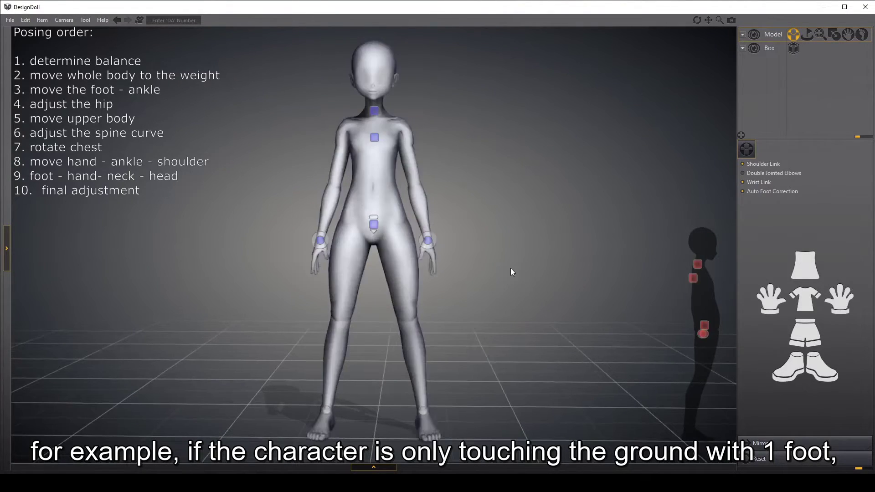
{"action": "left_click_drag", "start_coordinate": [373, 225], "coordinate": [335, 219]}
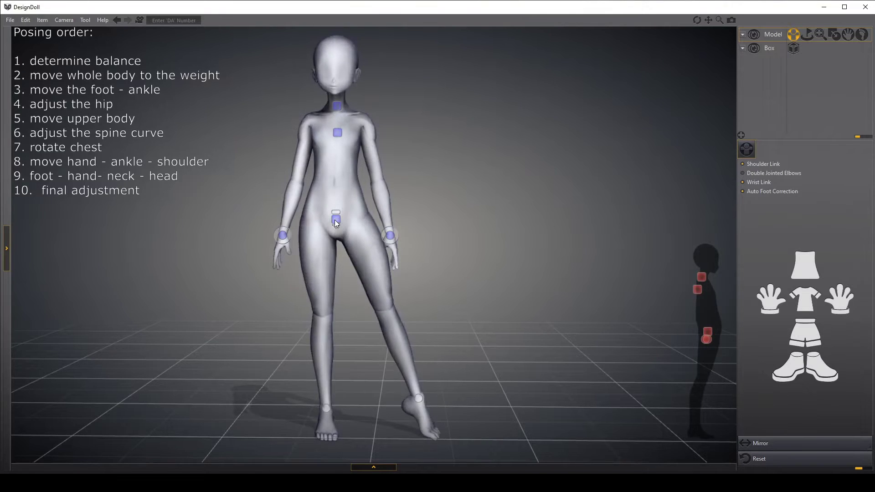
{"action": "right_click_drag", "start_coordinate": [497, 241], "coordinate": [433, 241]}
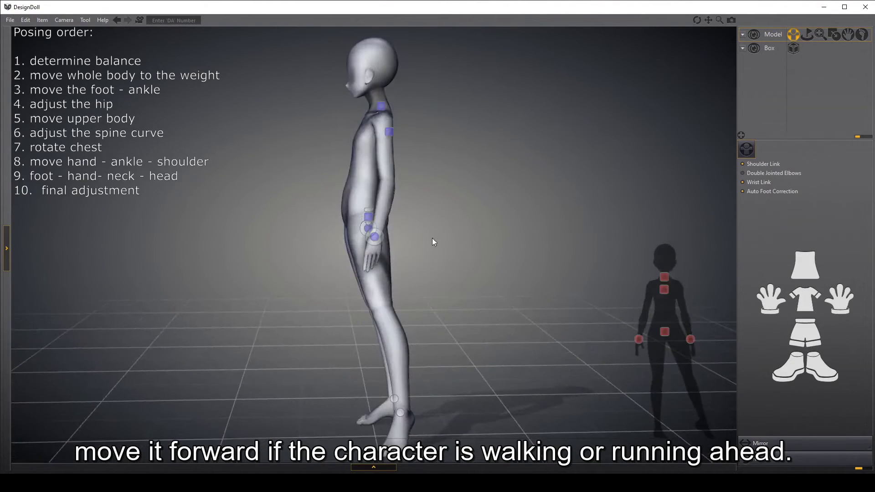
{"action": "left_click_drag", "start_coordinate": [366, 217], "coordinate": [302, 231]}
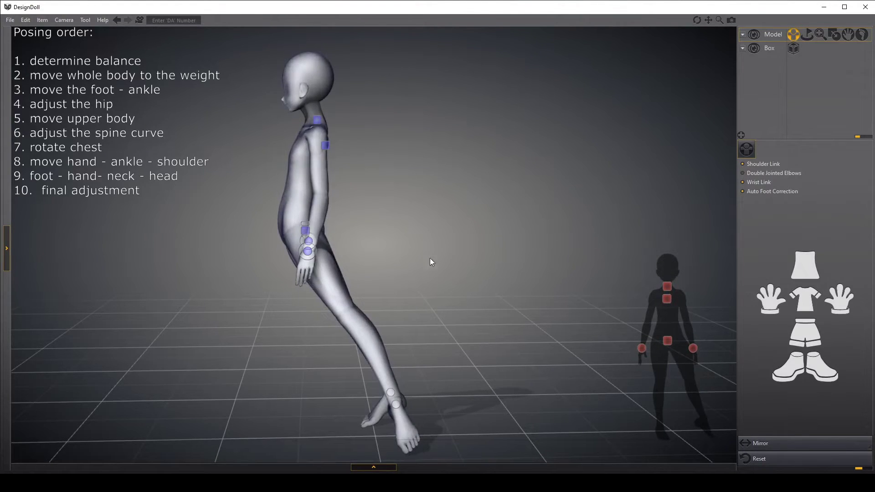
{"action": "right_click_drag", "start_coordinate": [267, 296], "coordinate": [434, 282]}
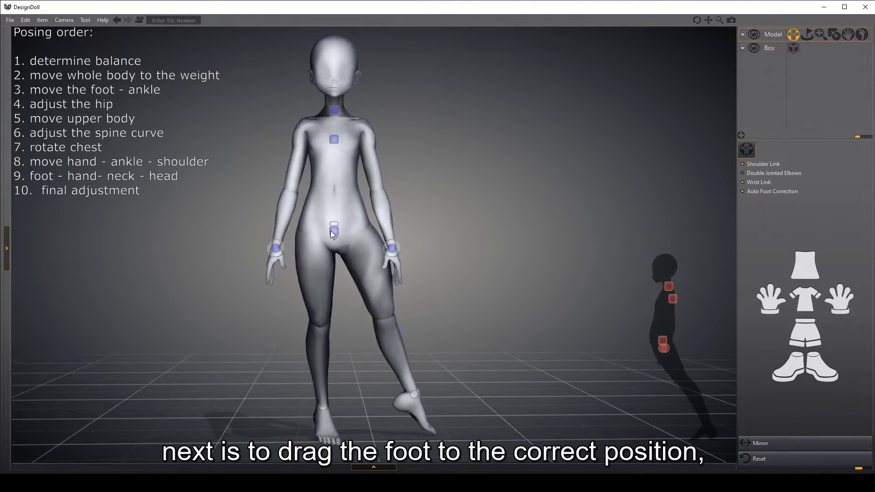
Step: Raise the character's left foot behind the body and adjust the right ankle so the standing leg bends
{"action": "right_click_drag", "start_coordinate": [531, 300], "coordinate": [445, 335]}
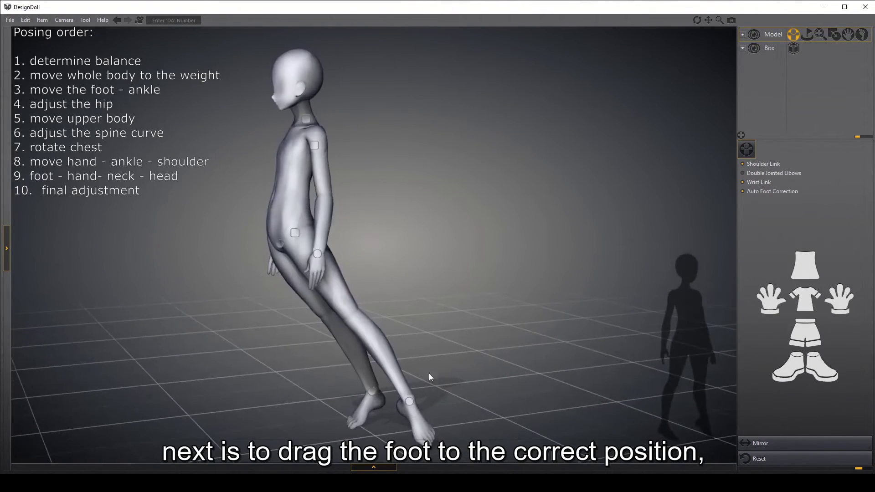
{"action": "left_click_drag", "start_coordinate": [411, 399], "coordinate": [361, 287]}
{"action": "right_click_drag", "start_coordinate": [332, 354], "coordinate": [432, 334]}
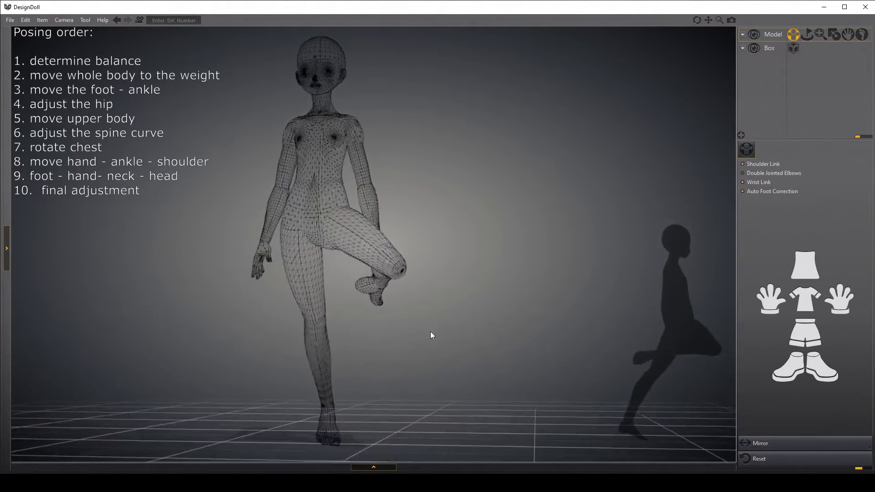
{"action": "left_click_drag", "start_coordinate": [371, 287], "coordinate": [376, 294]}
{"action": "right_click_drag", "start_coordinate": [384, 294], "coordinate": [351, 322]}
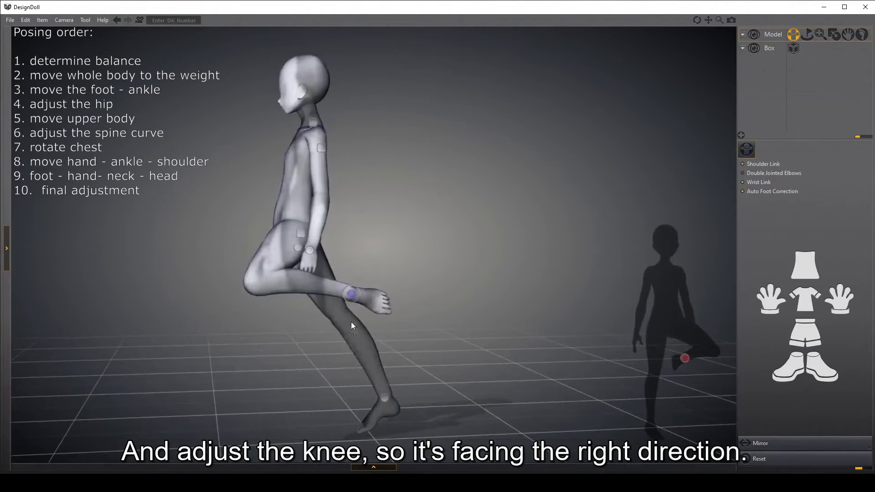
{"action": "left_click_drag", "start_coordinate": [387, 397], "coordinate": [382, 392]}
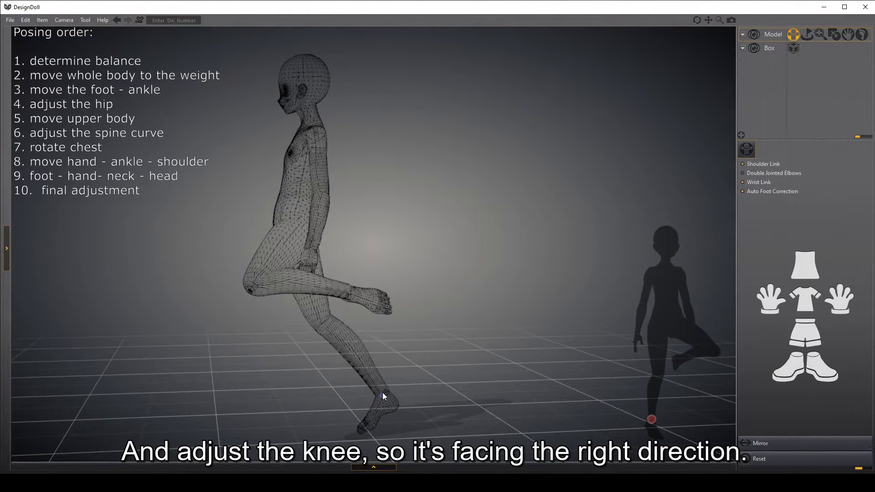
Step: Turn both knees towards the front and refine the position of the raised left ankle
{"action": "right_click_drag", "start_coordinate": [293, 314], "coordinate": [422, 311]}
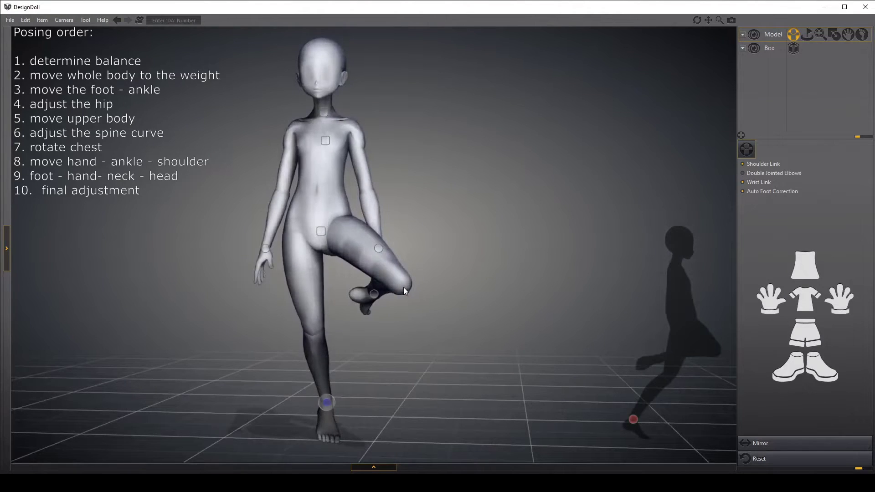
{"action": "left_click_drag", "start_coordinate": [403, 287], "coordinate": [302, 308]}
{"action": "right_click_drag", "start_coordinate": [454, 300], "coordinate": [429, 296]}
{"action": "left_click_drag", "start_coordinate": [317, 335], "coordinate": [323, 336]}
{"action": "left_click_drag", "start_coordinate": [401, 313], "coordinate": [410, 313]}
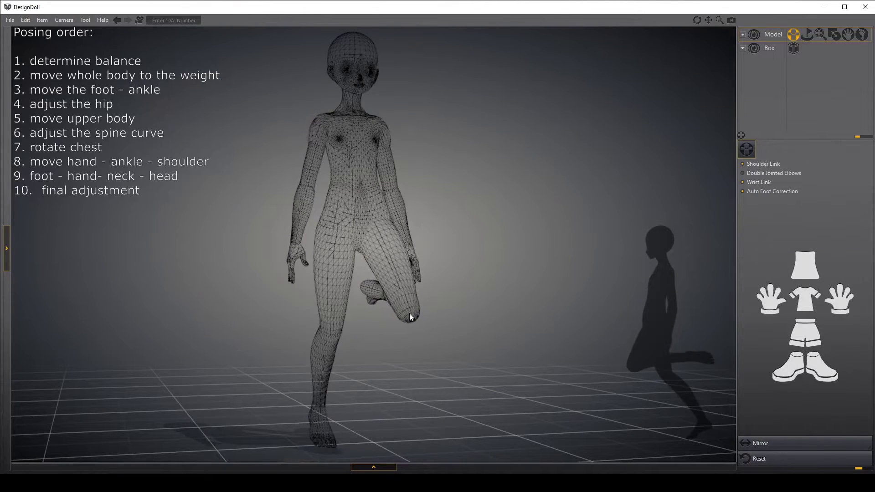
{"action": "right_click_drag", "start_coordinate": [405, 330], "coordinate": [465, 299]}
{"action": "left_click_drag", "start_coordinate": [397, 291], "coordinate": [449, 303]}
{"action": "right_click_drag", "start_coordinate": [449, 304], "coordinate": [428, 321]}
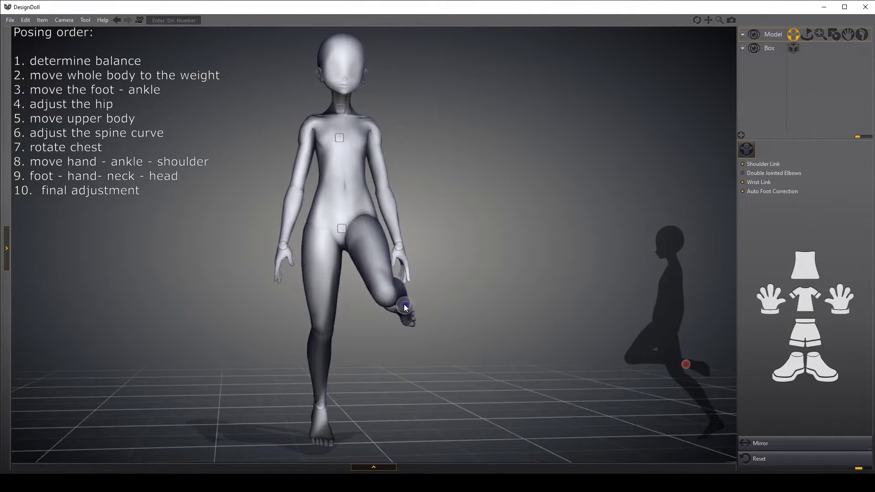
{"action": "mouse_move", "coordinate": [405, 305]}
{"action": "left_mouse_down"}
{"action": "mouse_move", "coordinate": [377, 311]}
{"action": "mouse_move", "coordinate": [396, 291]}
{"action": "left_mouse_up"}
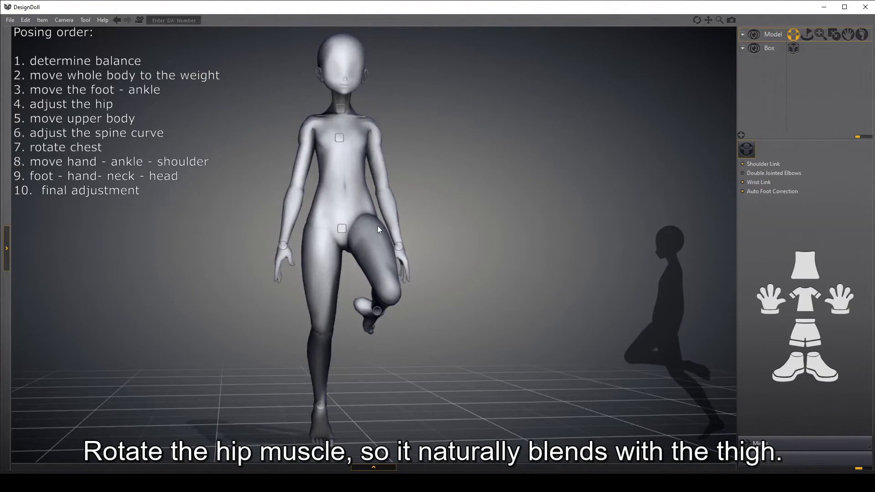
Step: Rotate the left hip muscle so it blends with the raised thigh, and shift the right ankle slightly backward
{"action": "left_click_drag", "start_coordinate": [358, 210], "coordinate": [348, 211]}
{"action": "right_click_drag", "start_coordinate": [481, 305], "coordinate": [628, 313]}
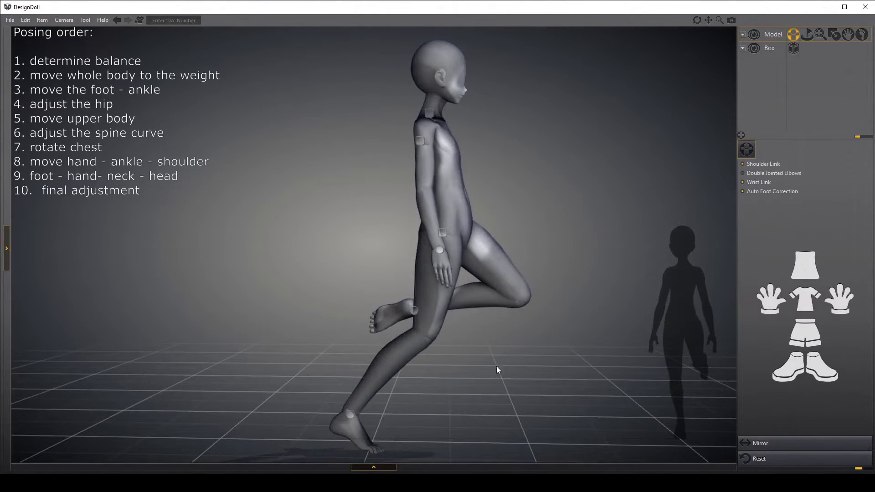
{"action": "left_click_drag", "start_coordinate": [352, 417], "coordinate": [343, 416]}
{"action": "right_click_drag", "start_coordinate": [425, 366], "coordinate": [400, 284]}
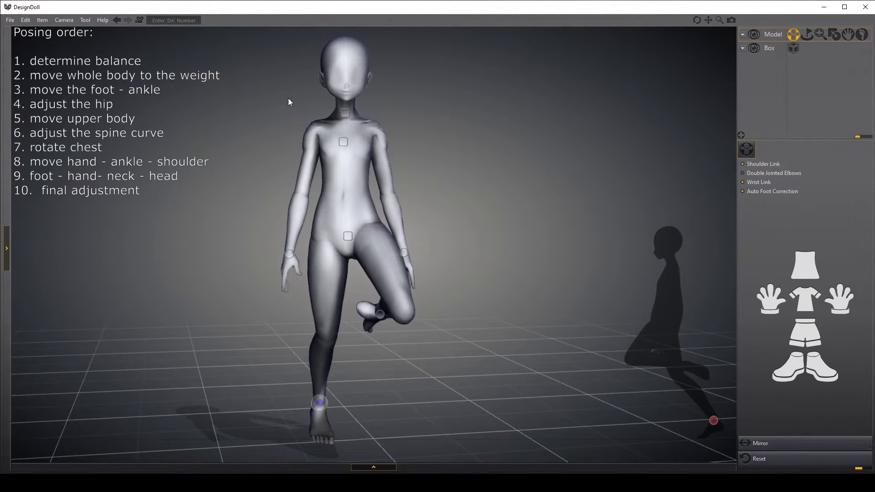
Step: Select the neck and chest handles together and lean the upper body forward
{"action": "left_click_drag", "start_coordinate": [288, 98], "coordinate": [393, 171]}
{"action": "right_click_drag", "start_coordinate": [458, 163], "coordinate": [298, 164]}
{"action": "mouse_move", "coordinate": [315, 146]}
{"action": "left_mouse_down"}
{"action": "mouse_move", "coordinate": [248, 160]}
{"action": "mouse_move", "coordinate": [353, 165]}
{"action": "mouse_move", "coordinate": [239, 137]}
{"action": "left_mouse_up"}
{"action": "left_click", "coordinate": [249, 157]}
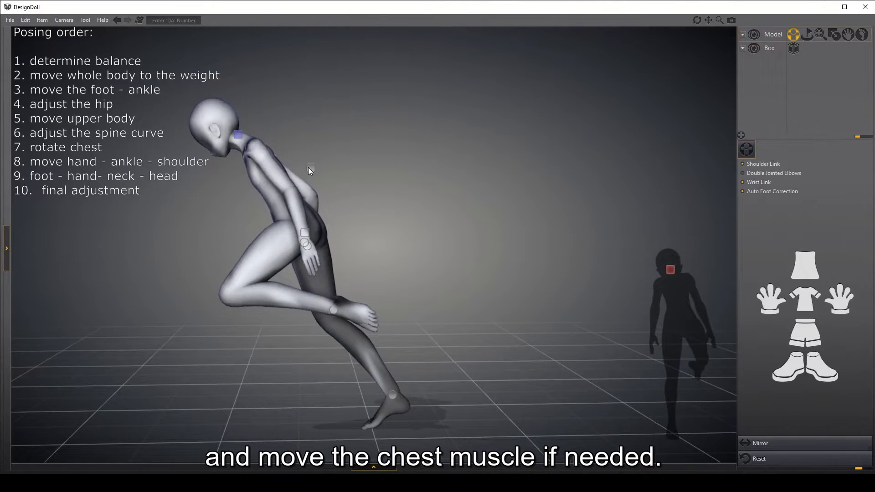
Step: Curve the spine by moving the chest handle, and fine-tune the chest's orientation
{"action": "left_click_drag", "start_coordinate": [309, 168], "coordinate": [289, 157]}
{"action": "mouse_move", "coordinate": [279, 206]}
{"action": "right_mouse_down"}
{"action": "mouse_move", "coordinate": [415, 204]}
{"action": "mouse_move", "coordinate": [400, 199]}
{"action": "right_mouse_up"}
{"action": "left_click_drag", "start_coordinate": [337, 171], "coordinate": [341, 170]}
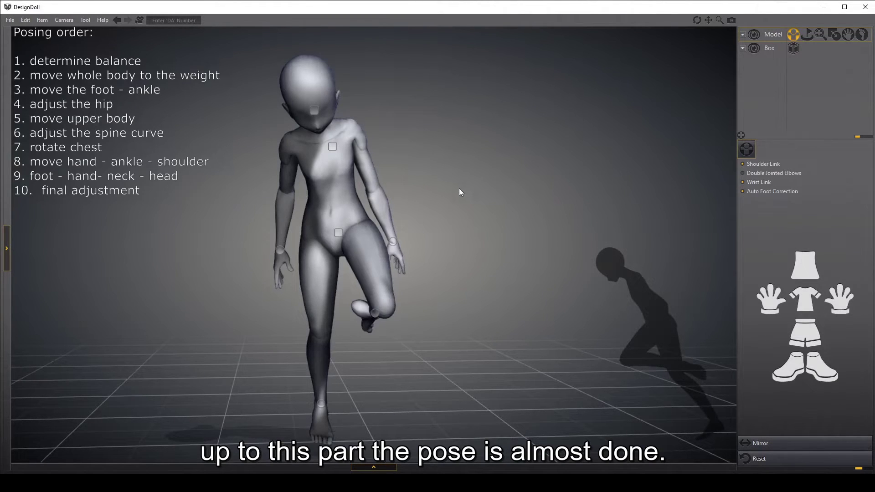
{"action": "right_click_drag", "start_coordinate": [341, 204], "coordinate": [321, 171]}
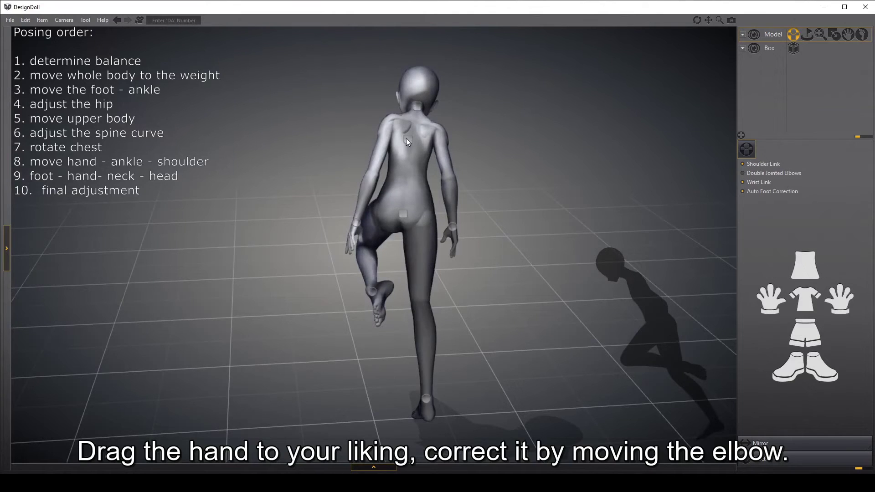
{"action": "left_click_drag", "start_coordinate": [406, 139], "coordinate": [403, 148]}
Step: Raise the left hand behind the body, bring the right hand forward and lift the right elbow
{"action": "right_click_drag", "start_coordinate": [386, 173], "coordinate": [412, 244]}
{"action": "left_click_drag", "start_coordinate": [325, 251], "coordinate": [345, 180]}
{"action": "right_click_drag", "start_coordinate": [291, 203], "coordinate": [496, 222]}
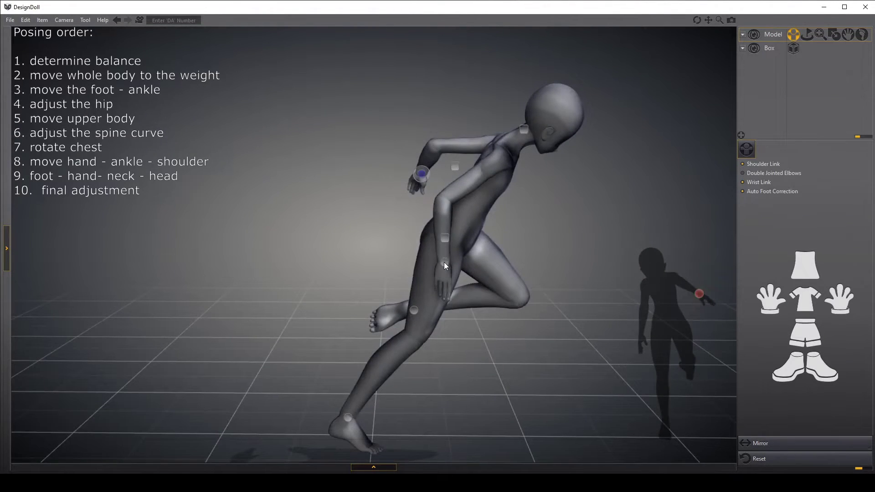
{"action": "left_click_drag", "start_coordinate": [444, 261], "coordinate": [600, 184]}
{"action": "right_click_drag", "start_coordinate": [606, 244], "coordinate": [469, 253]}
{"action": "left_click_drag", "start_coordinate": [293, 221], "coordinate": [293, 199]}
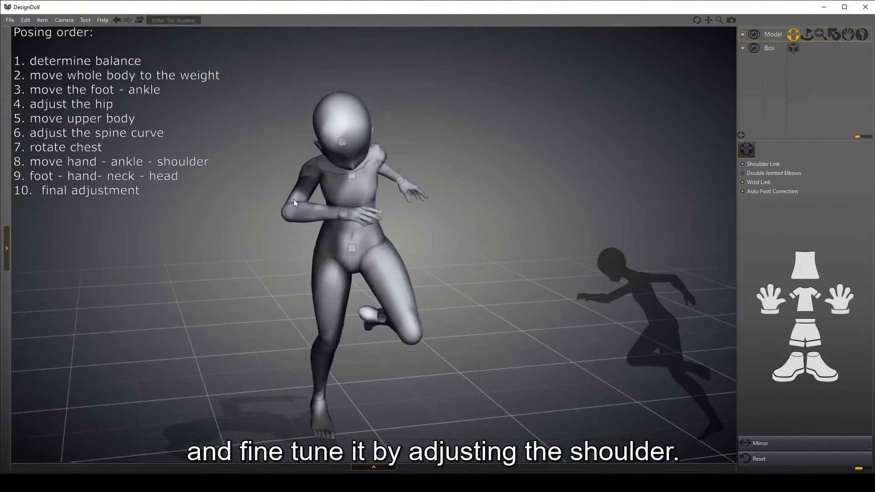
Step: Refine the height of both wrists and raise the left shoulder to complete the running arm swing
{"action": "left_click_drag", "start_coordinate": [345, 214], "coordinate": [338, 189]}
{"action": "right_click_drag", "start_coordinate": [449, 196], "coordinate": [378, 192]}
{"action": "left_click_drag", "start_coordinate": [370, 182], "coordinate": [370, 171]}
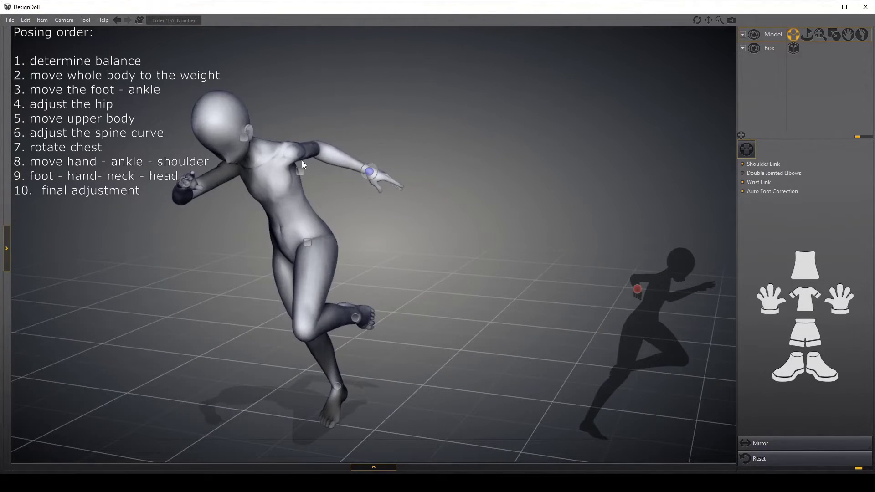
{"action": "mouse_move", "coordinate": [296, 154]}
{"action": "left_mouse_down"}
{"action": "mouse_move", "coordinate": [308, 117]}
{"action": "mouse_move", "coordinate": [290, 143]}
{"action": "mouse_move", "coordinate": [311, 147]}
{"action": "left_mouse_up"}
{"action": "right_click_drag", "start_coordinate": [310, 147], "coordinate": [413, 207]}
{"action": "left_click_drag", "start_coordinate": [455, 196], "coordinate": [576, 203]}
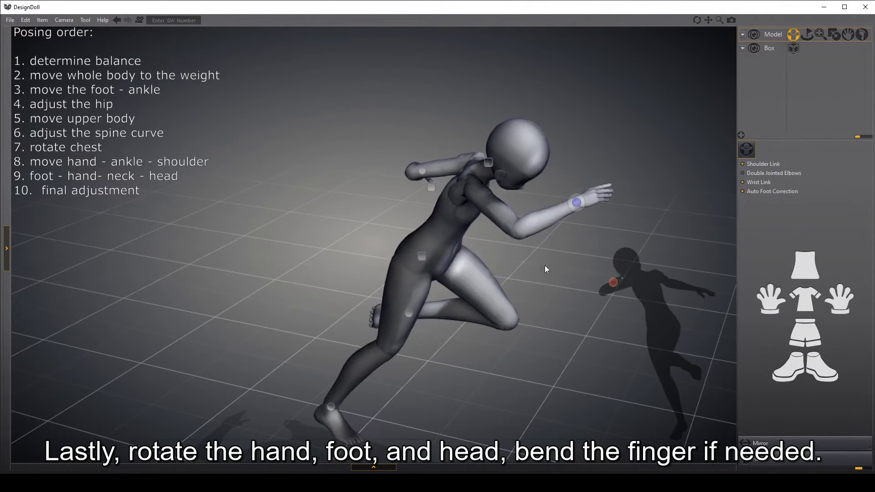
Step: Rotate the head upward so the face looks ahead in the running direction
{"action": "right_click_drag", "start_coordinate": [546, 265], "coordinate": [456, 233]}
{"action": "left_click_drag", "start_coordinate": [343, 105], "coordinate": [284, 73]}
{"action": "left_click_drag", "start_coordinate": [341, 102], "coordinate": [349, 99]}
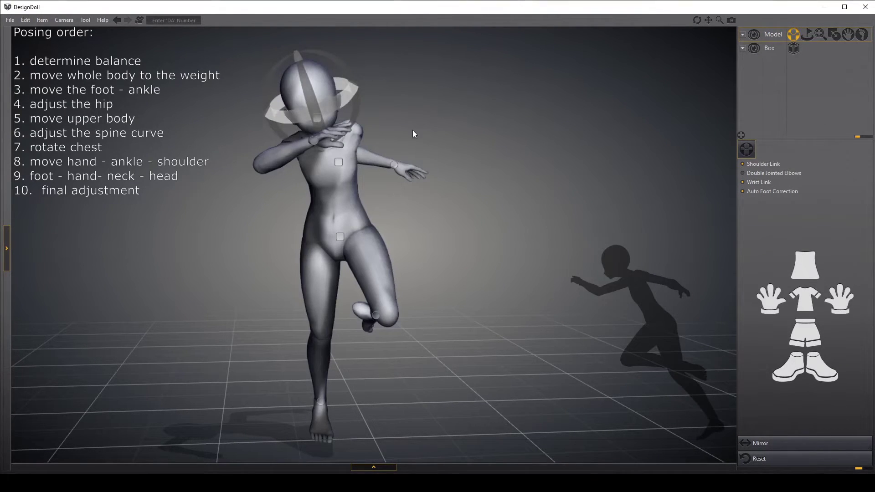
{"action": "right_click_drag", "start_coordinate": [404, 314], "coordinate": [387, 313]}
Step: Rotate the right hand at the wrist so its fingers point upward
{"action": "right_click_drag", "start_coordinate": [547, 155], "coordinate": [451, 237]}
{"action": "mouse_move", "coordinate": [358, 224]}
{"action": "left_mouse_down"}
{"action": "mouse_move", "coordinate": [341, 234]}
{"action": "mouse_move", "coordinate": [360, 214]}
{"action": "left_mouse_up"}
{"action": "right_click_drag", "start_coordinate": [150, 262], "coordinate": [324, 235]}
{"action": "scroll", "coordinate": [330, 234], "scroll_direction": "up", "scroll_amount": 3}
{"action": "left_click_drag", "start_coordinate": [305, 218], "coordinate": [296, 210]}
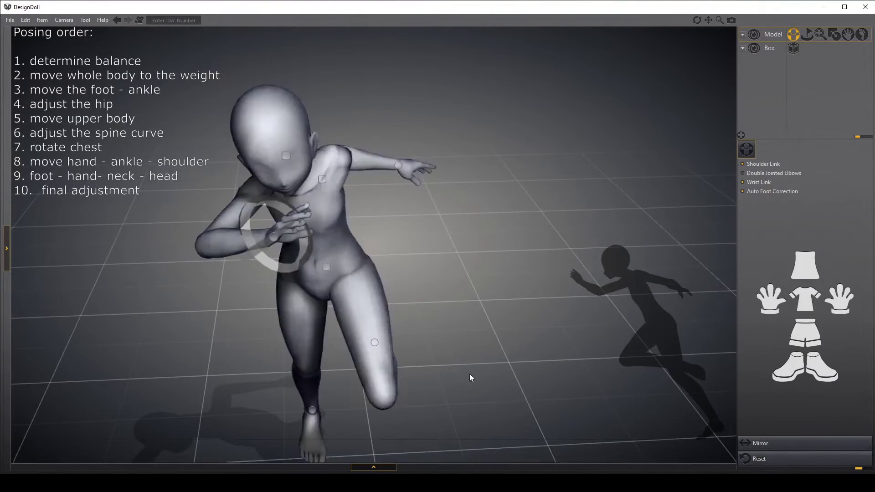
Step: Rotate the raised left foot so its toes point down, and fine-tune the chest position
{"action": "middle_click_drag", "start_coordinate": [469, 374], "coordinate": [465, 256]}
{"action": "right_click_drag", "start_coordinate": [465, 255], "coordinate": [374, 232]}
{"action": "left_click_drag", "start_coordinate": [356, 283], "coordinate": [354, 279]}
{"action": "right_click_drag", "start_coordinate": [396, 283], "coordinate": [364, 292]}
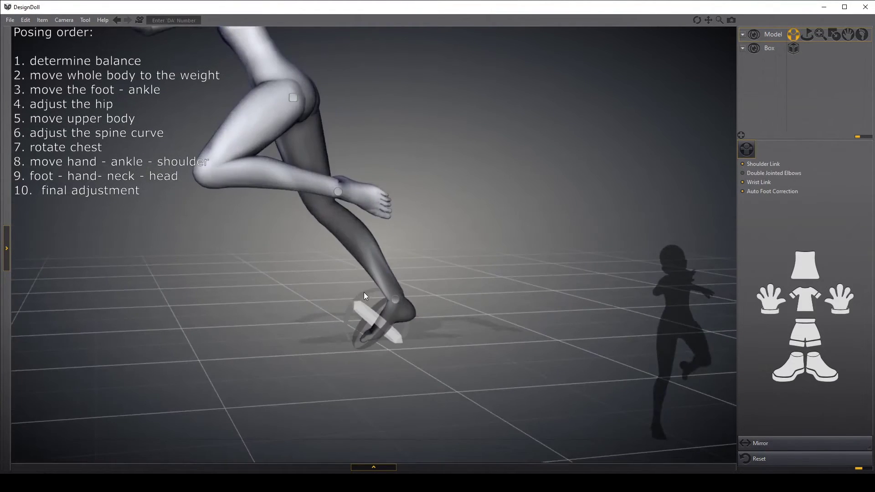
{"action": "left_click_drag", "start_coordinate": [363, 292], "coordinate": [356, 300]}
{"action": "left_click_drag", "start_coordinate": [378, 185], "coordinate": [310, 246]}
{"action": "right_click_drag", "start_coordinate": [310, 247], "coordinate": [370, 143]}
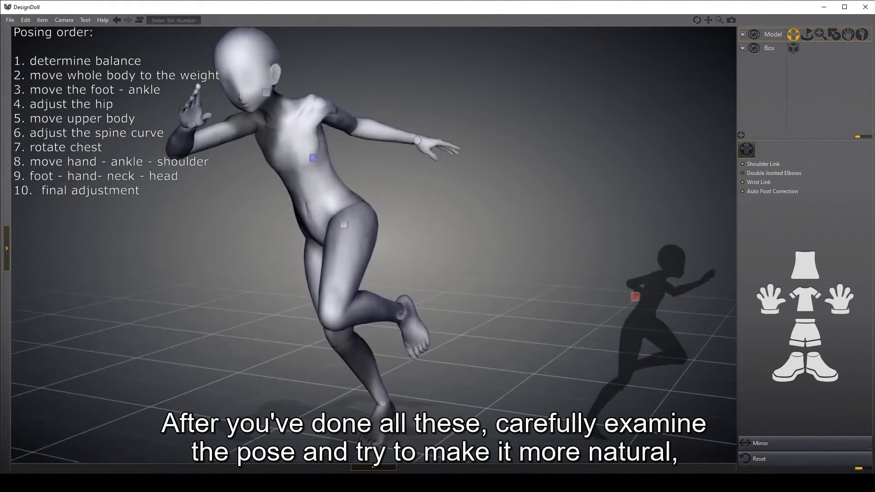
Step: Balance the pose by adjusting the right ankle and knees, and fine-tune the hip, chest and head
{"action": "right_click_drag", "start_coordinate": [511, 234], "coordinate": [490, 238]}
{"action": "scroll", "coordinate": [490, 237], "scroll_direction": "down", "scroll_amount": 3}
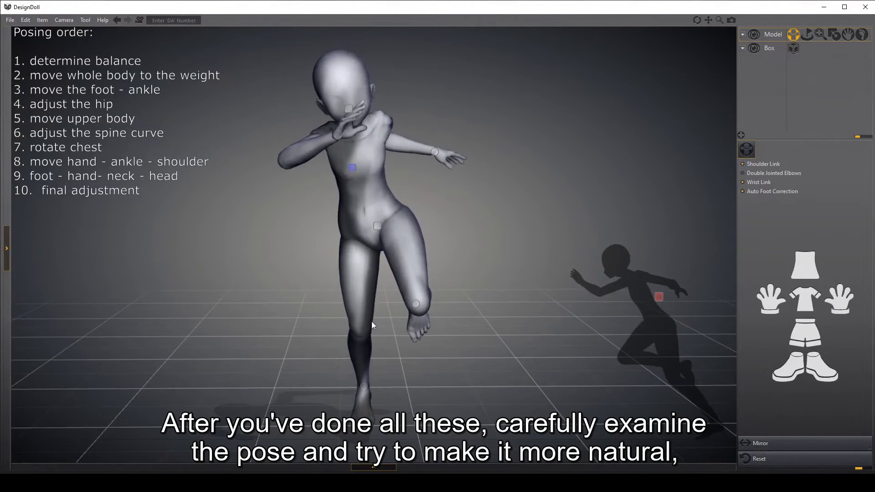
{"action": "left_click_drag", "start_coordinate": [372, 381], "coordinate": [372, 386]}
{"action": "mouse_move", "coordinate": [372, 321]}
{"action": "left_mouse_down"}
{"action": "mouse_move", "coordinate": [372, 312]}
{"action": "mouse_move", "coordinate": [388, 321]}
{"action": "left_mouse_up"}
{"action": "left_click_drag", "start_coordinate": [366, 223], "coordinate": [356, 227]}
{"action": "left_click_drag", "start_coordinate": [373, 163], "coordinate": [357, 163]}
{"action": "left_click_drag", "start_coordinate": [348, 108], "coordinate": [341, 103]}
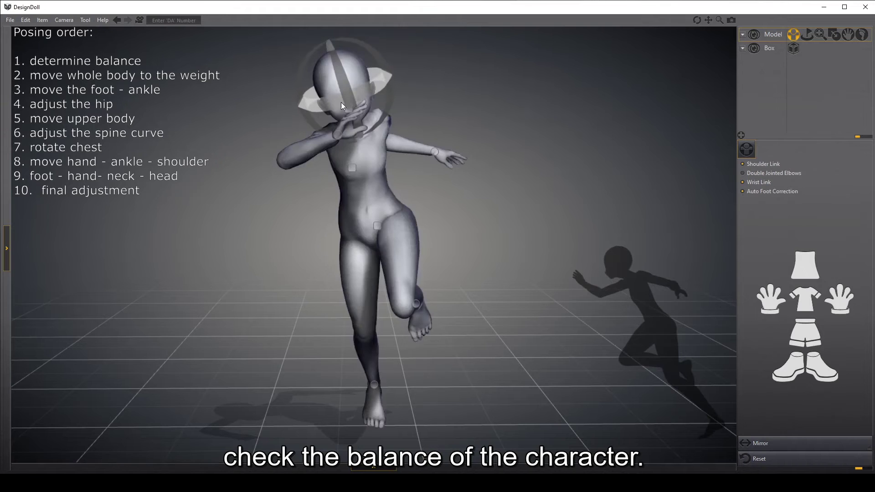
Step: Load the first foot preset from the library onto the standing right foot, and return to posing the body
{"action": "mouse_move", "coordinate": [488, 239]}
{"action": "right_mouse_down"}
{"action": "mouse_move", "coordinate": [371, 146]}
{"action": "mouse_move", "coordinate": [266, 135]}
{"action": "mouse_move", "coordinate": [219, 151]}
{"action": "right_mouse_up"}
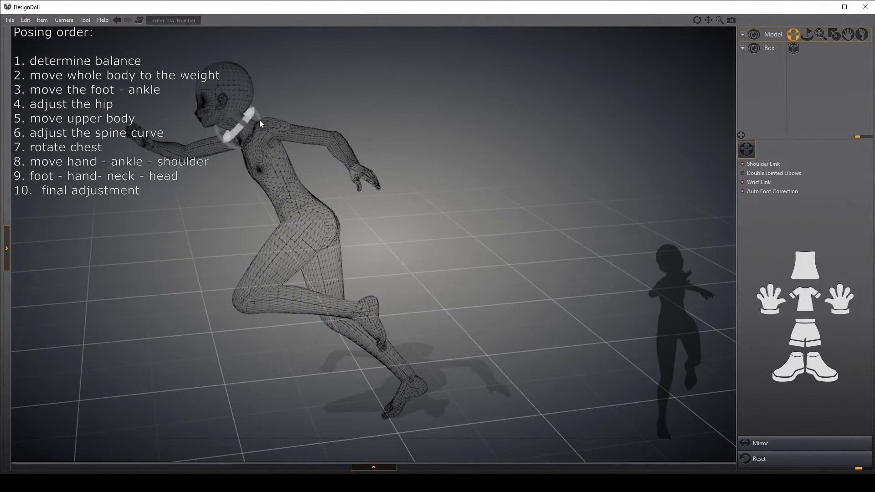
{"action": "mouse_move", "coordinate": [259, 119]}
{"action": "right_mouse_down"}
{"action": "mouse_move", "coordinate": [275, 220]}
{"action": "mouse_move", "coordinate": [321, 282]}
{"action": "mouse_move", "coordinate": [355, 249]}
{"action": "mouse_move", "coordinate": [543, 261]}
{"action": "right_mouse_up"}
{"action": "left_click", "coordinate": [861, 36]}
{"action": "left_click", "coordinate": [793, 412]}
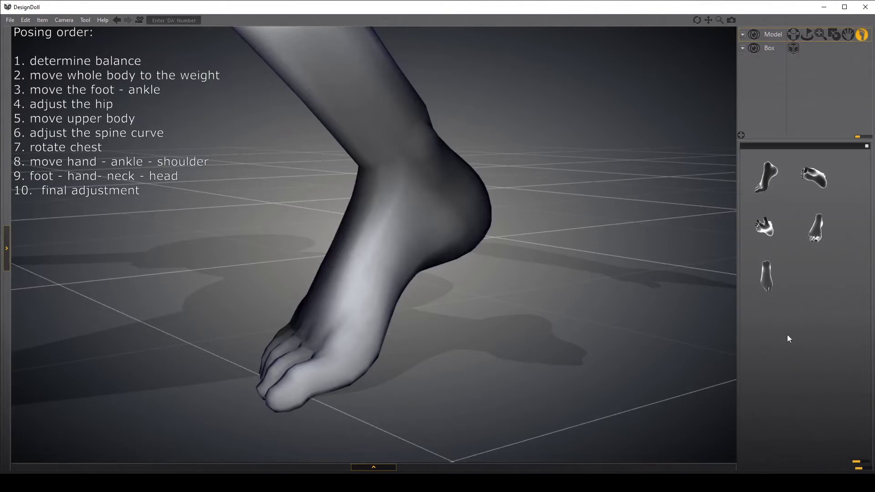
{"action": "left_click", "coordinate": [759, 183]}
{"action": "left_click", "coordinate": [867, 146]}
{"action": "scroll", "coordinate": [538, 160], "scroll_direction": "down", "scroll_amount": 5}
{"action": "left_click", "coordinate": [794, 35]}
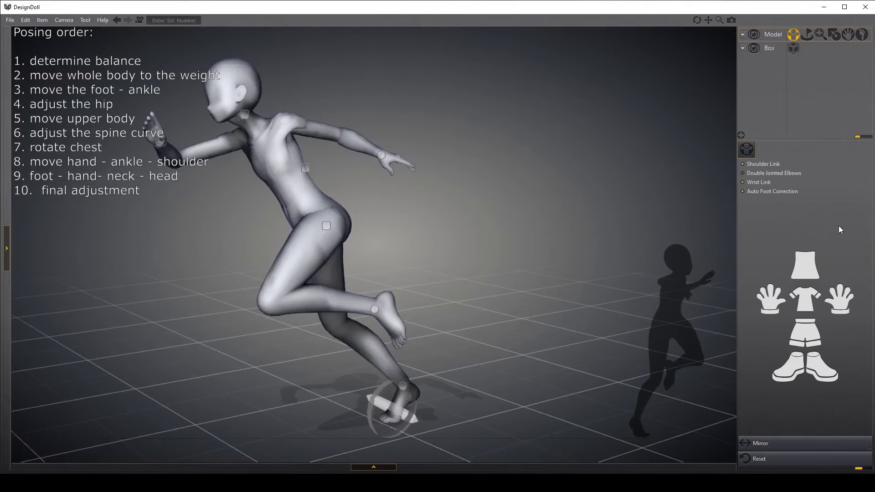
Step: Tilt the whole character backward for a lying-down pose, and adjust the bend of the right foot
{"action": "right_click_drag", "start_coordinate": [557, 233], "coordinate": [457, 226]}
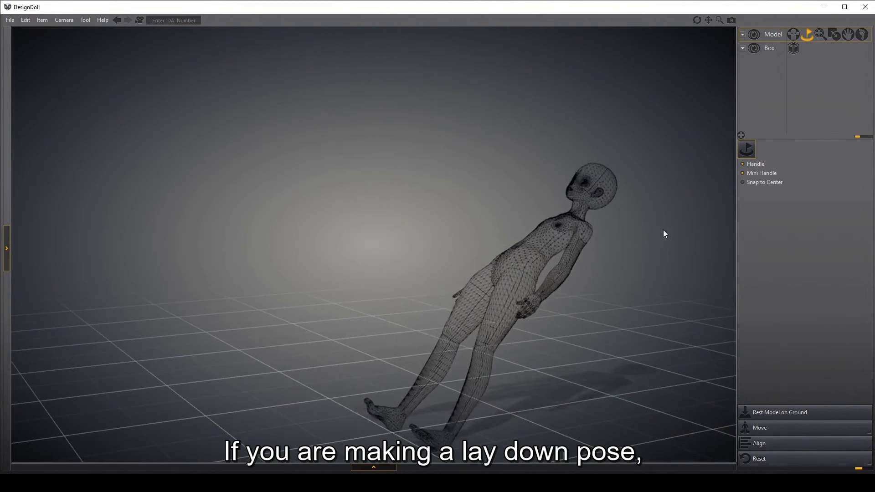
{"action": "left_click_drag", "start_coordinate": [663, 231], "coordinate": [707, 295]}
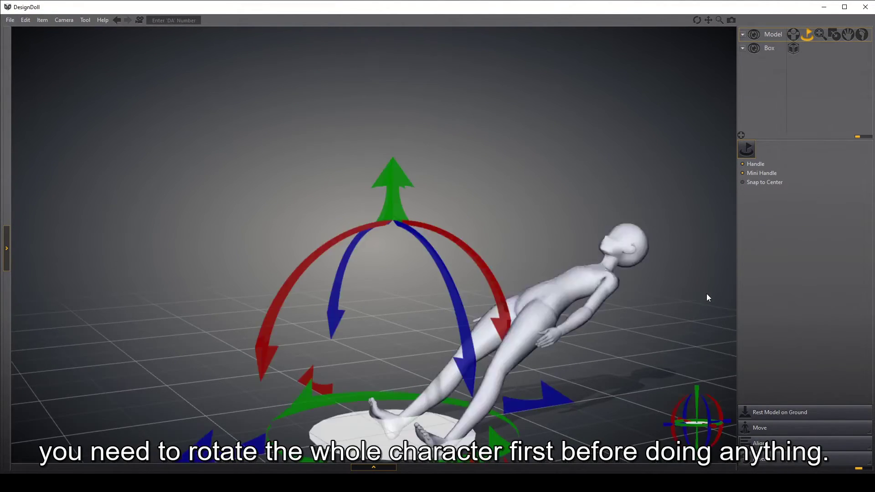
{"action": "left_click", "coordinate": [794, 35]}
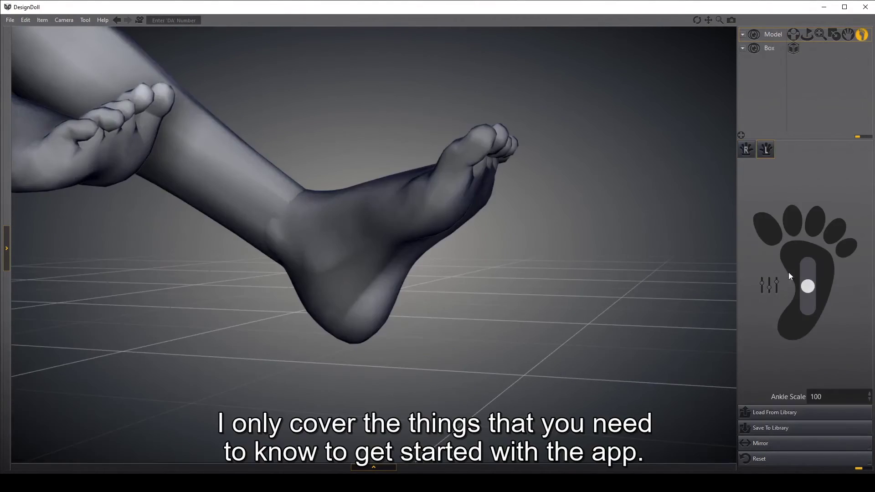
{"action": "left_click_drag", "start_coordinate": [804, 288], "coordinate": [802, 304]}
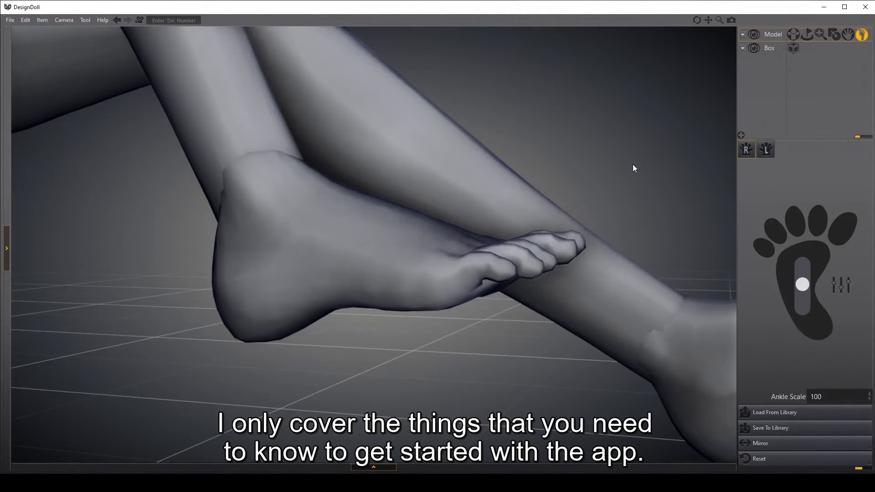